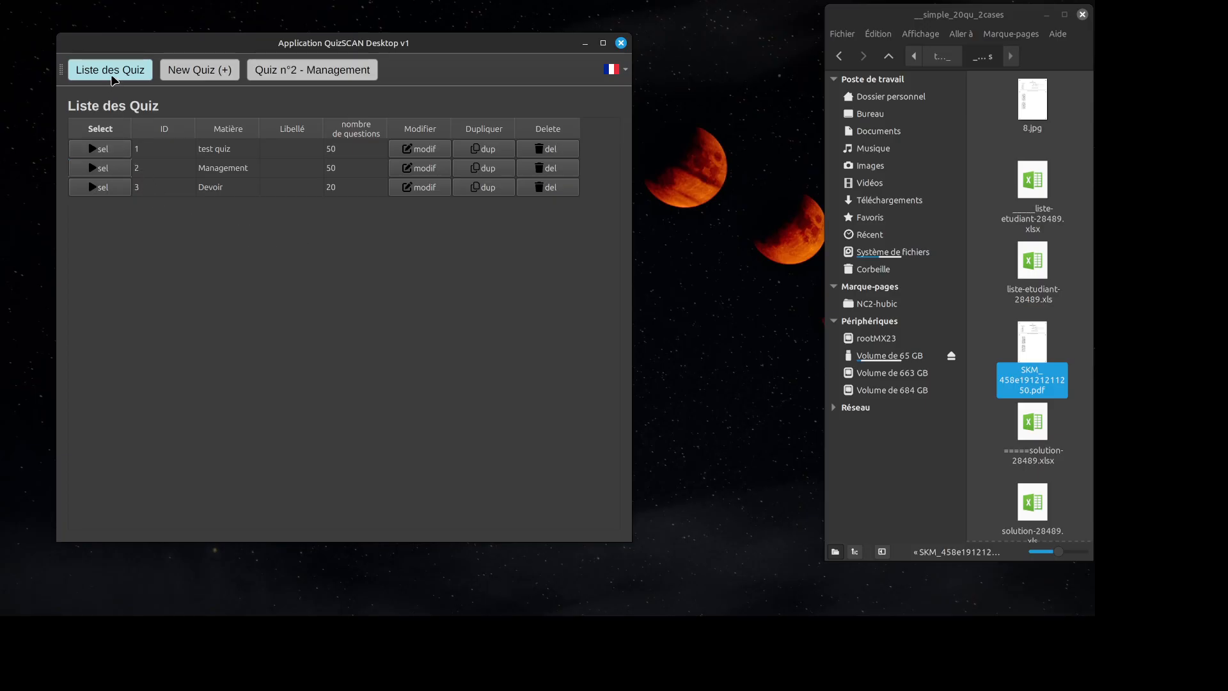
Look over the new quiz creation form, the quiz list and the currently loaded Management quiz.
left_click(204, 71)
left_click(297, 68)
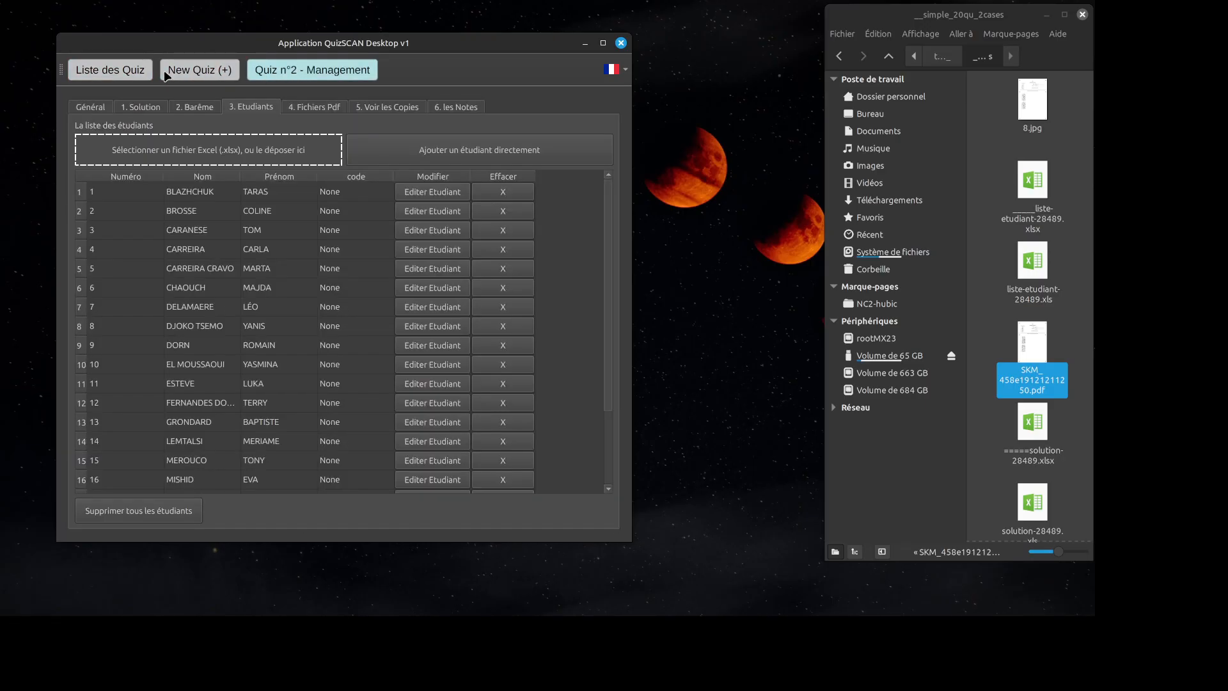
left_click(122, 75)
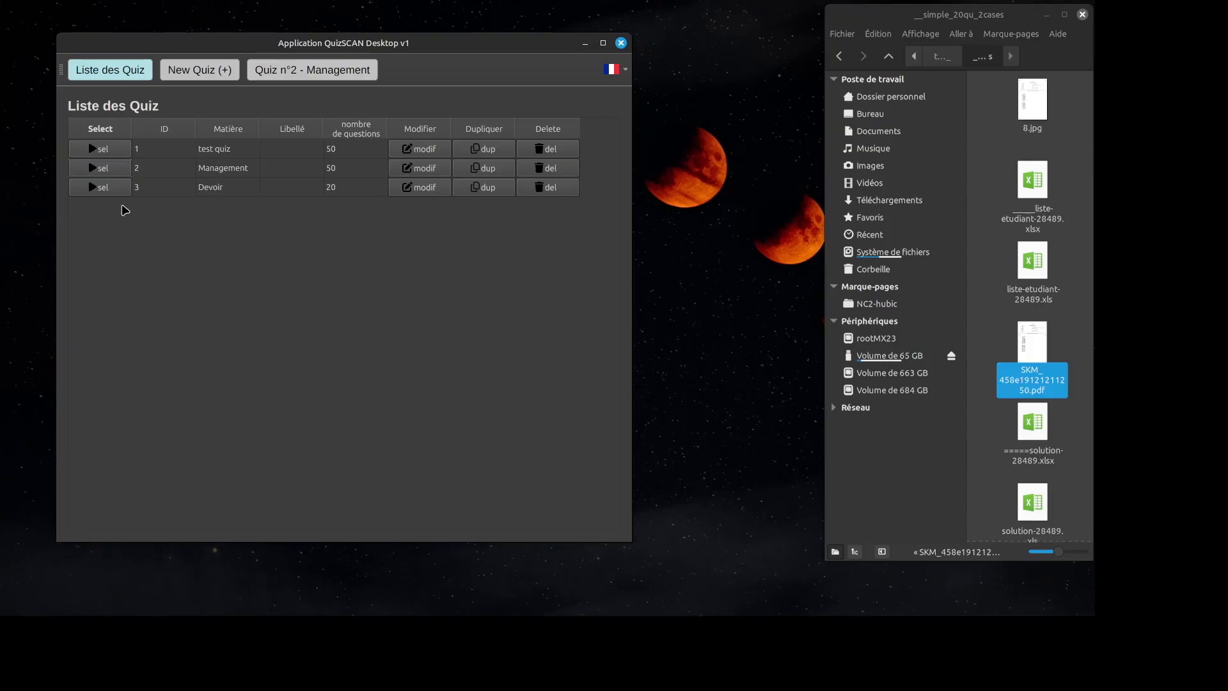
left_click(189, 76)
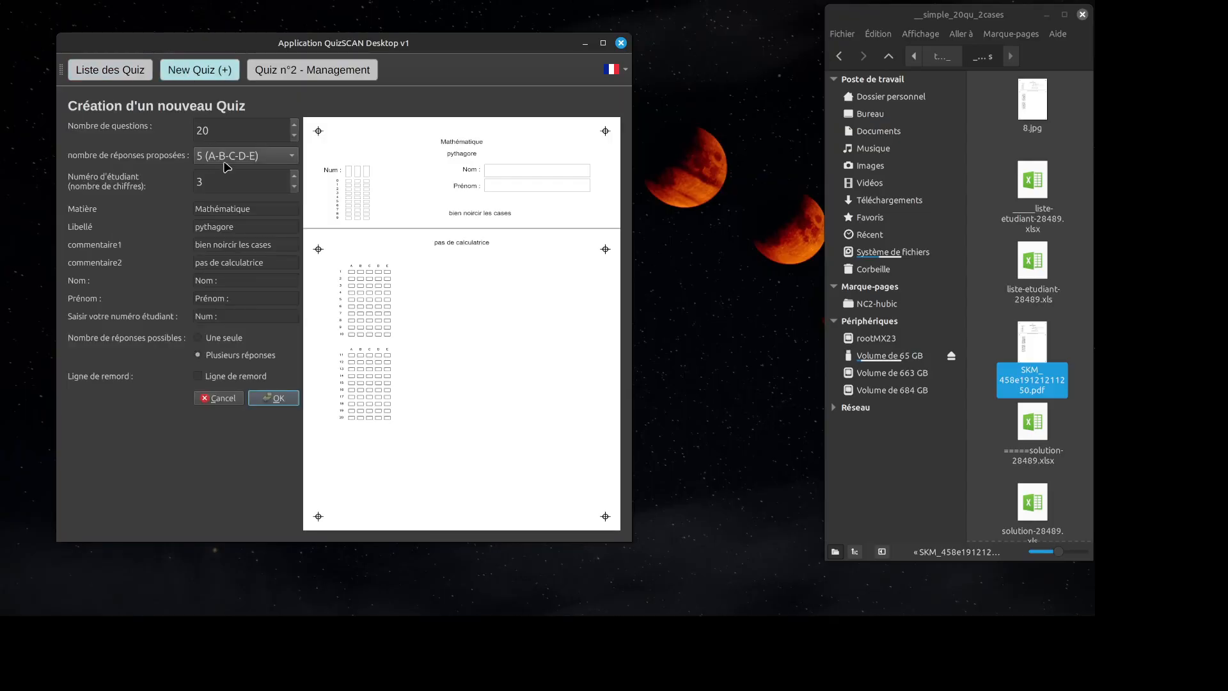
left_click(305, 75)
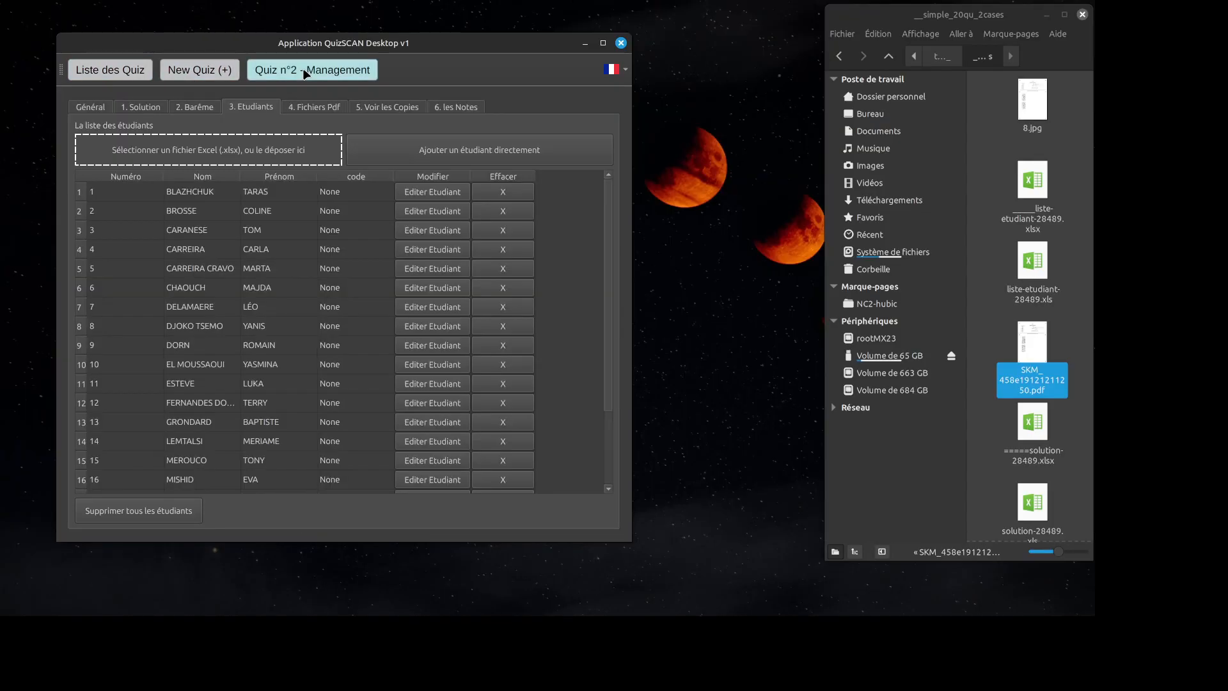
Select quiz 3 (Devoir) from the quiz list and switch back to quiz 2 (Management).
left_click(121, 73)
left_click(113, 188)
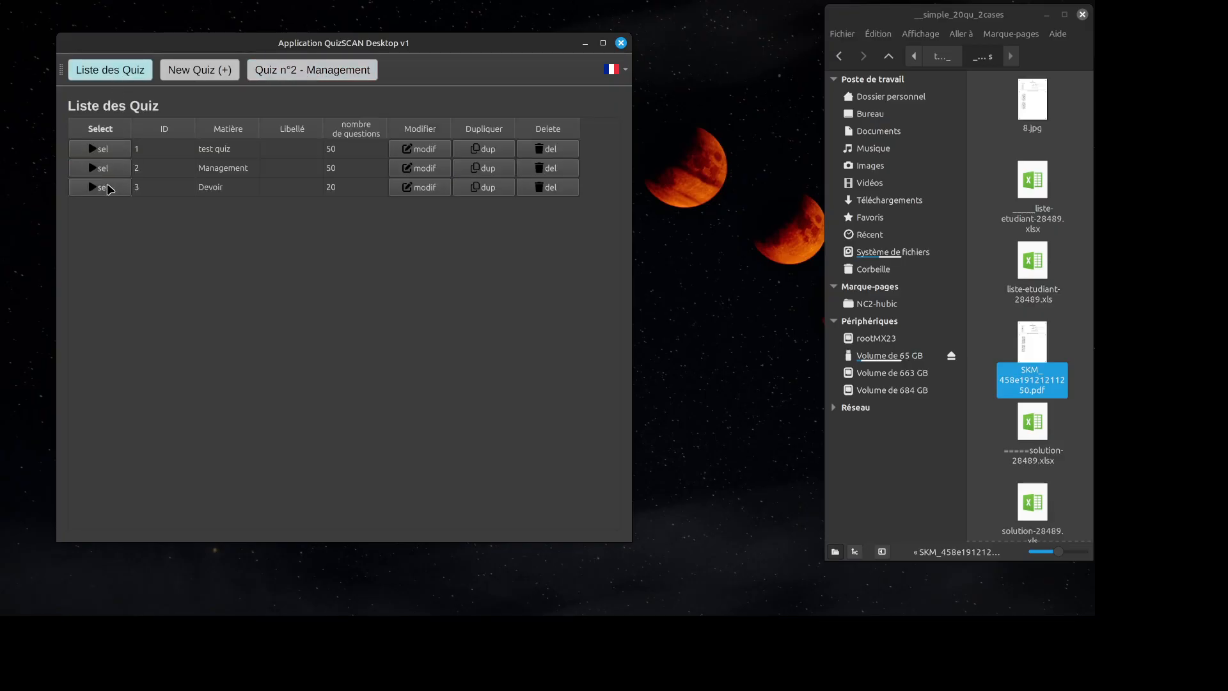
left_click(126, 77)
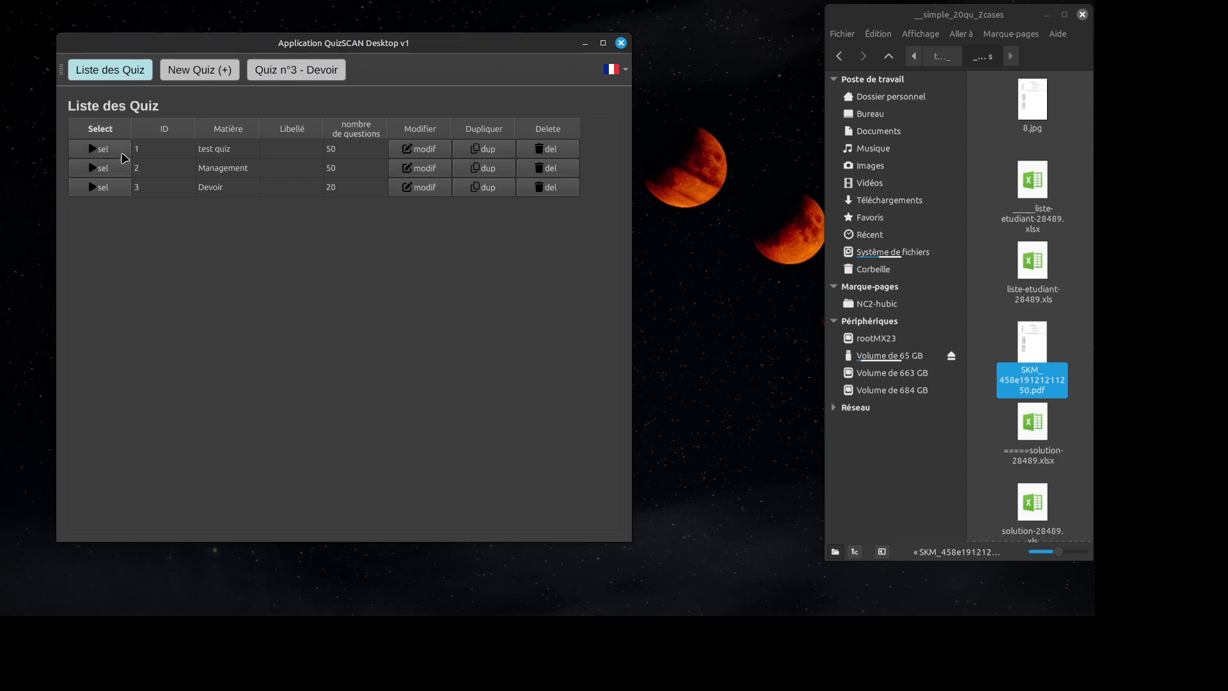
left_click(115, 169)
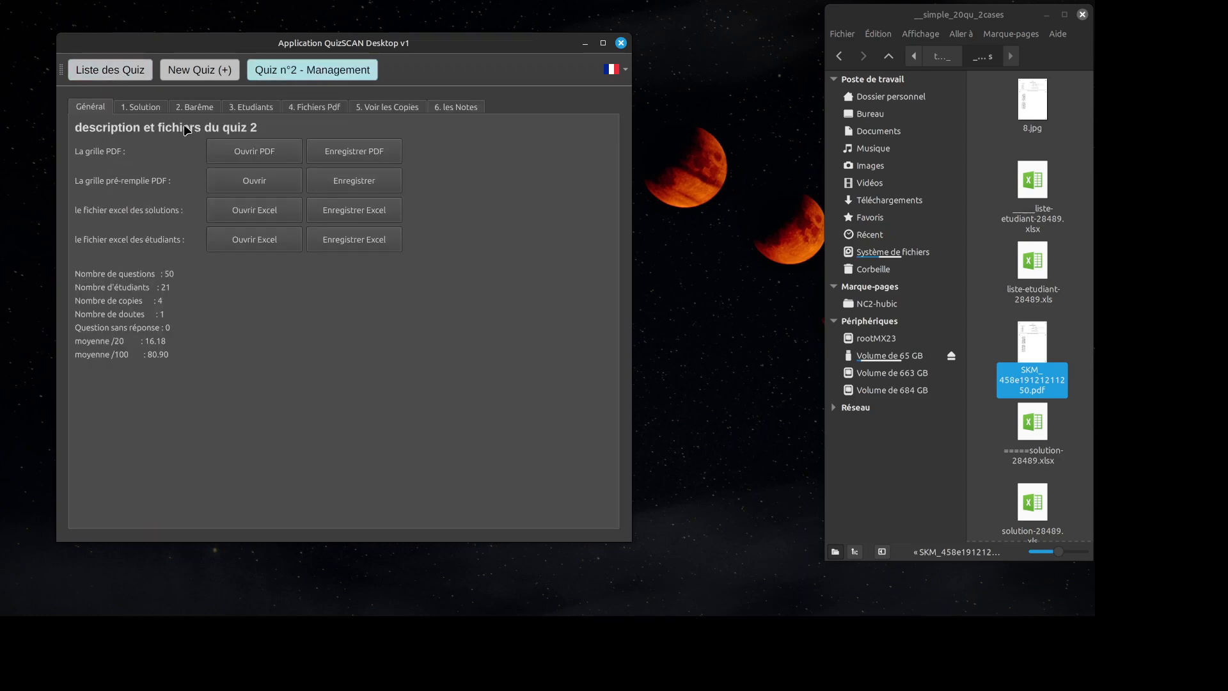
Look through the Management quiz's solution, grading scale, students, PDF files, copies and grades sections in order.
left_click(140, 107)
left_click(194, 106)
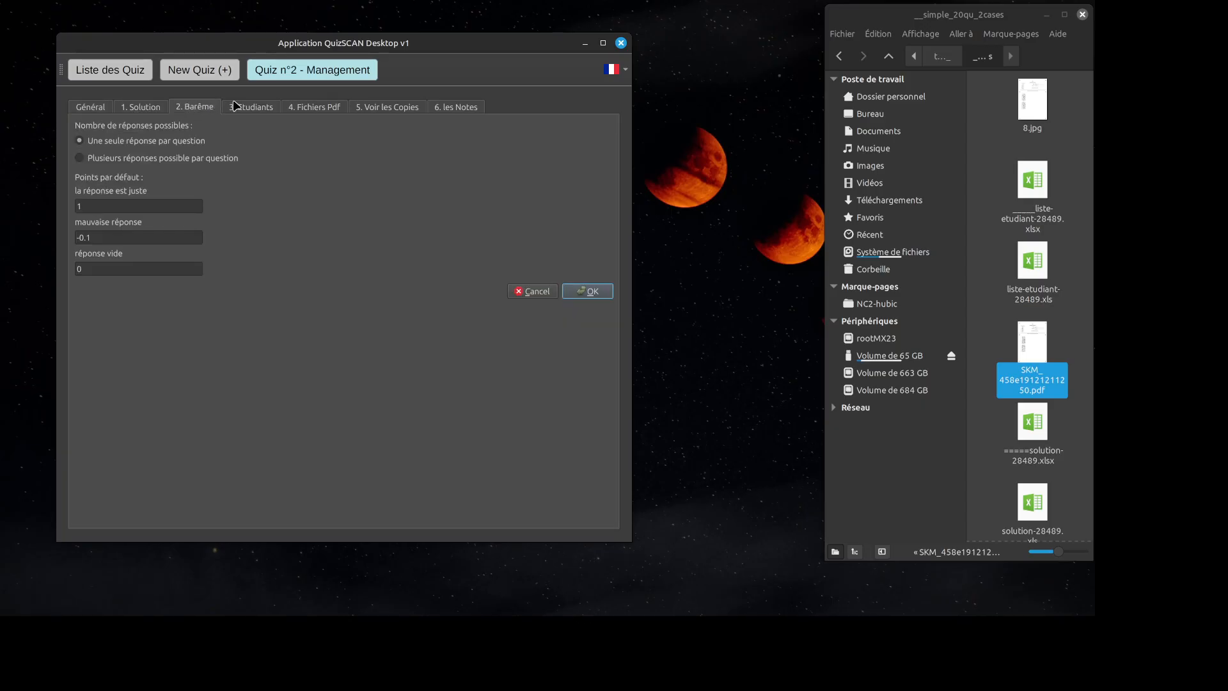
left_click(240, 107)
left_click(309, 106)
left_click(390, 109)
left_click(448, 109)
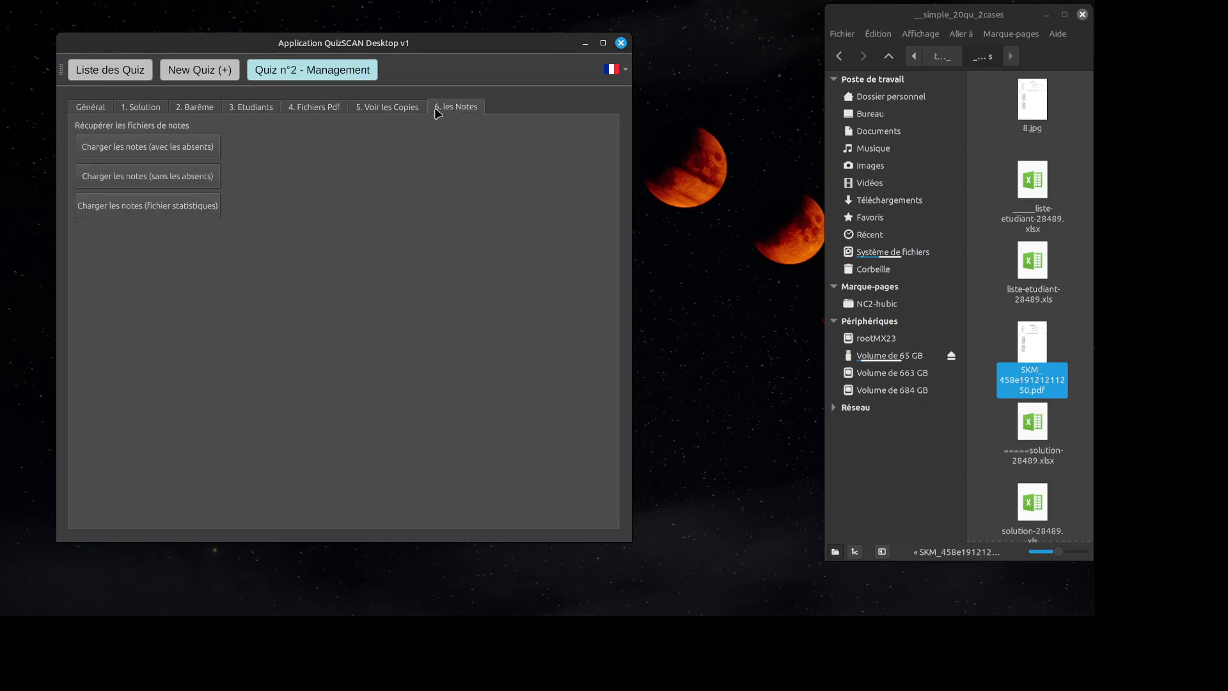
Open the quiz's blank PDF answer grid from the general section, inspect it up close and close it.
left_click(93, 109)
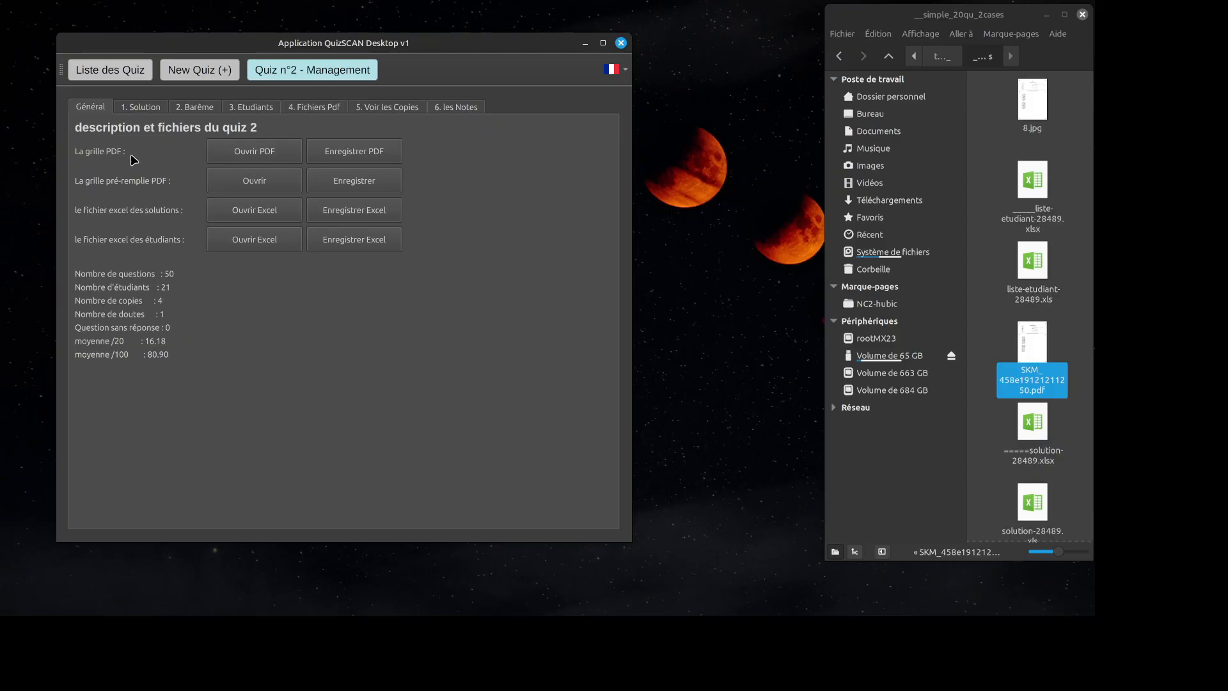
left_click(237, 156)
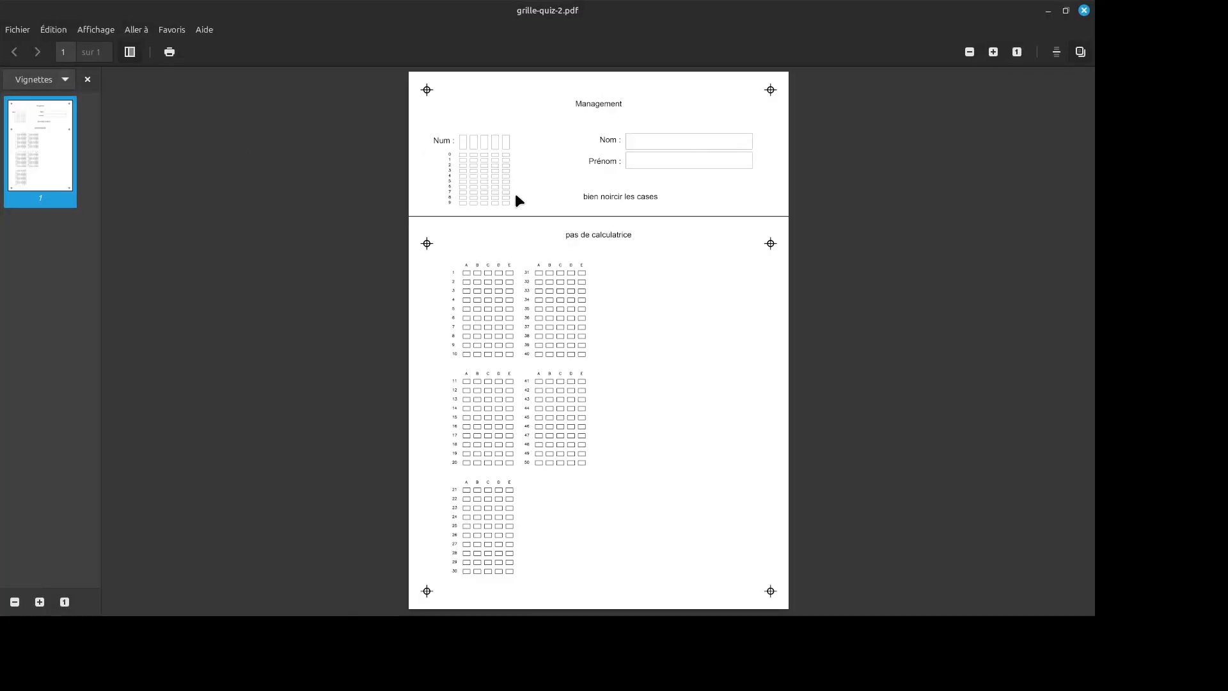
scroll(516, 195, "up", 3, "ctrl")
scroll(515, 196, "up", 1)
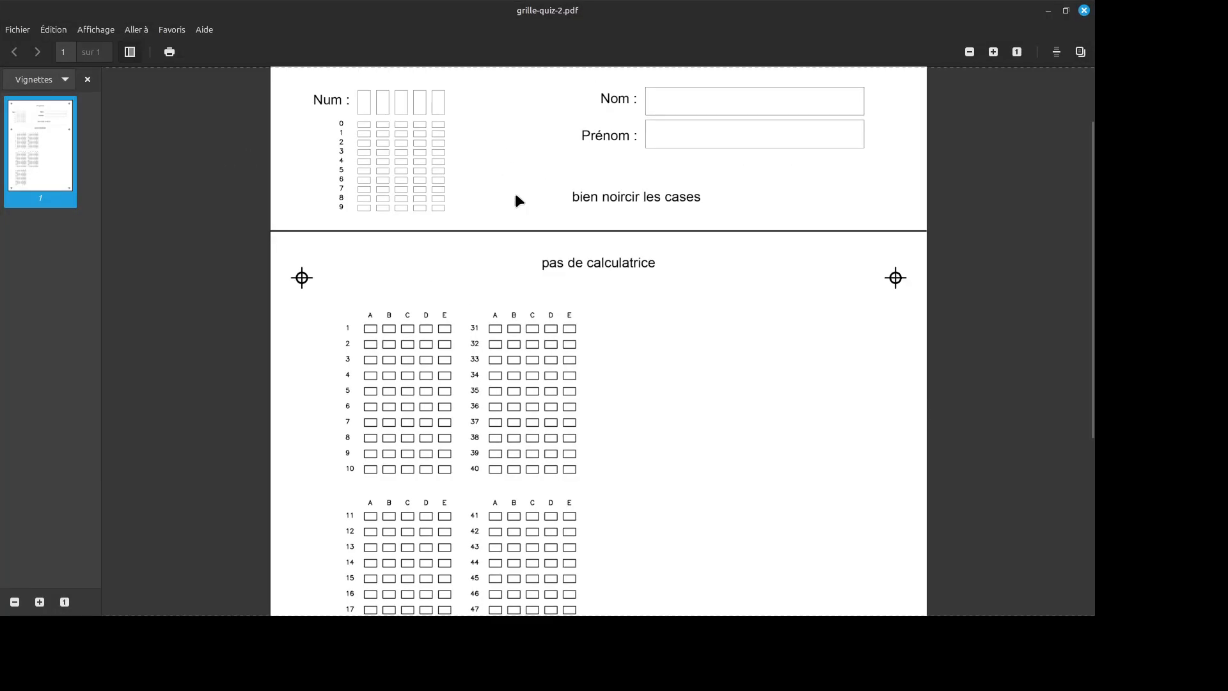
scroll(506, 194, "down", 4, "ctrl")
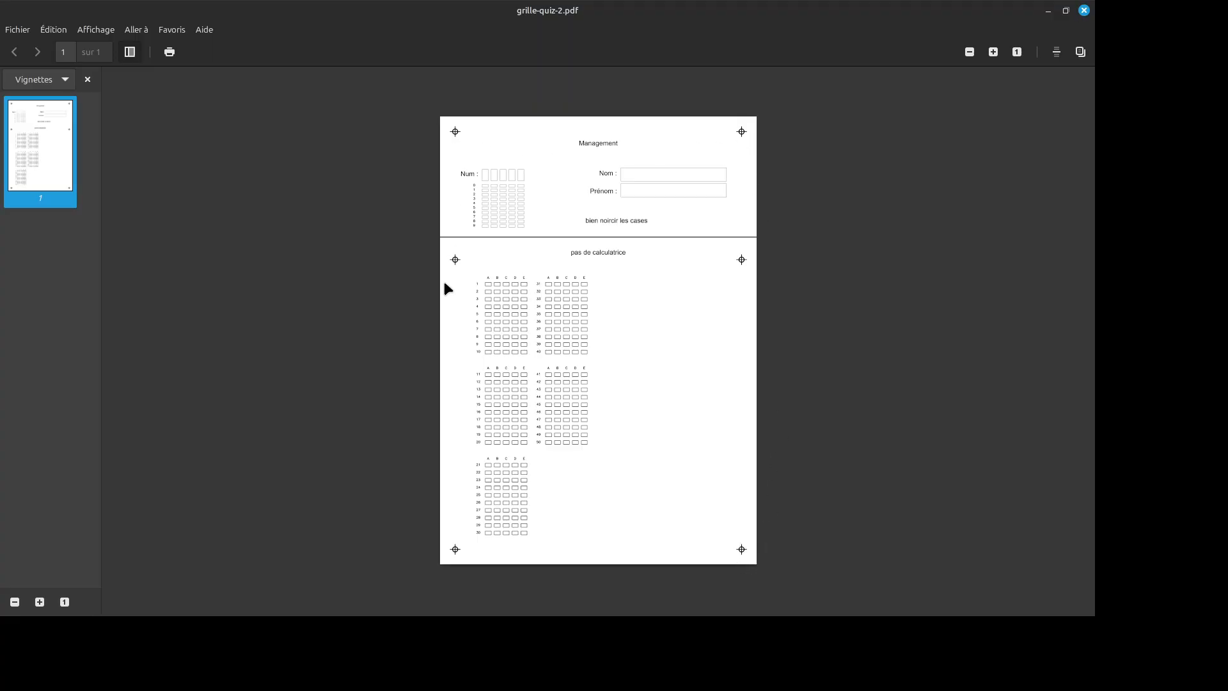
left_click(1083, 11)
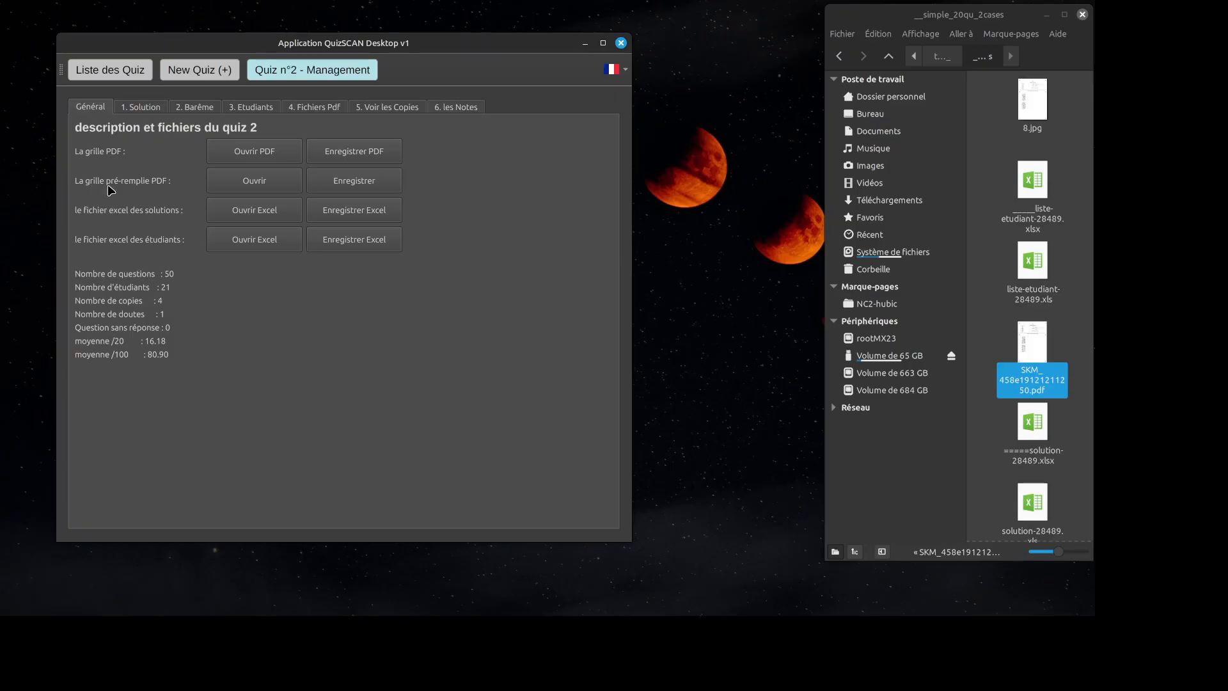
Check the student list, open the pre-filled PDF grids, view pages 2 and 3, and close the file.
left_click(261, 107)
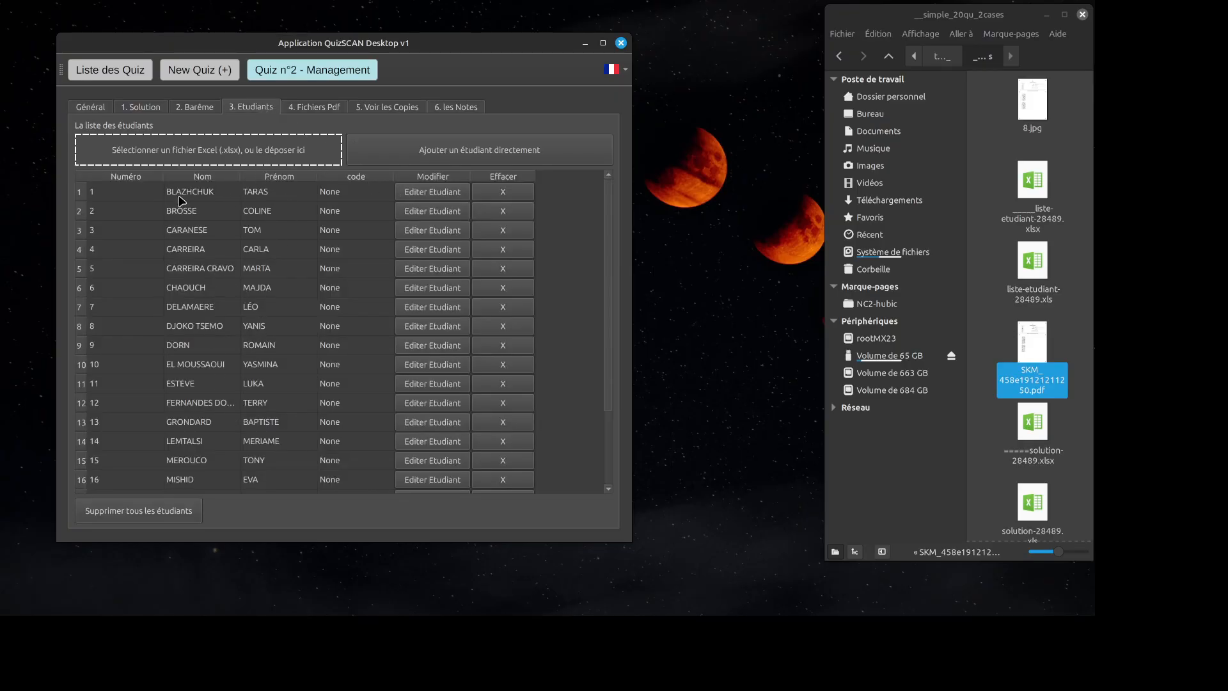
left_click(92, 107)
left_click(252, 185)
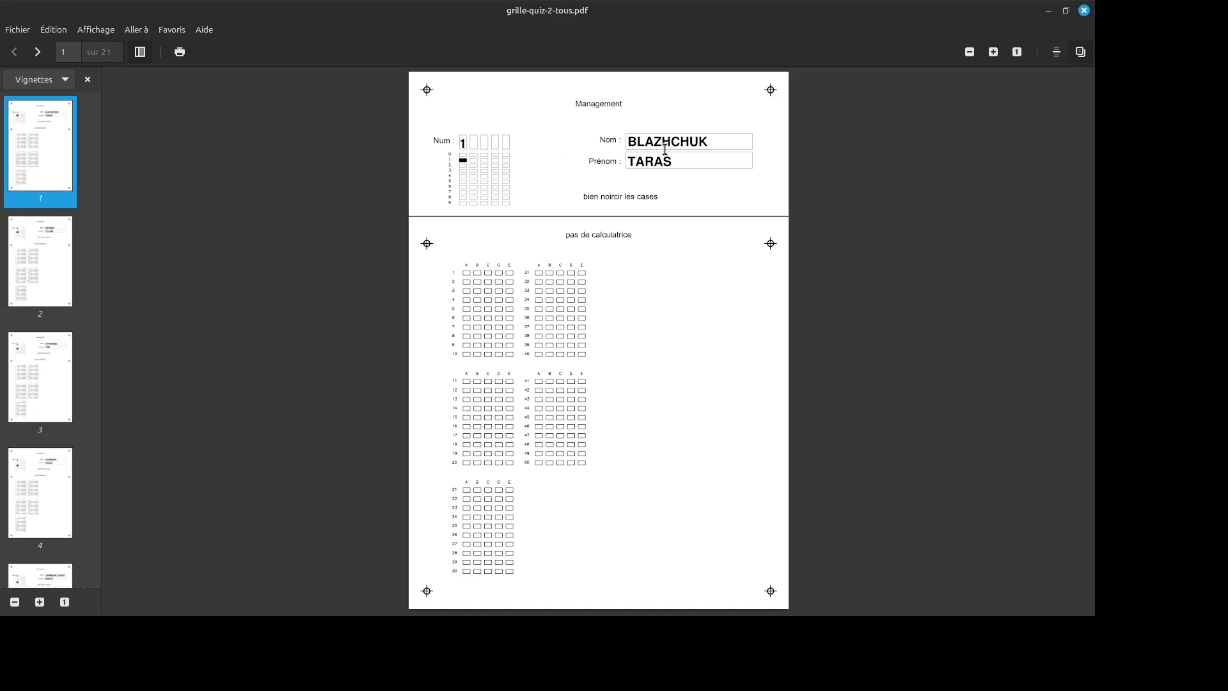
left_click(62, 259)
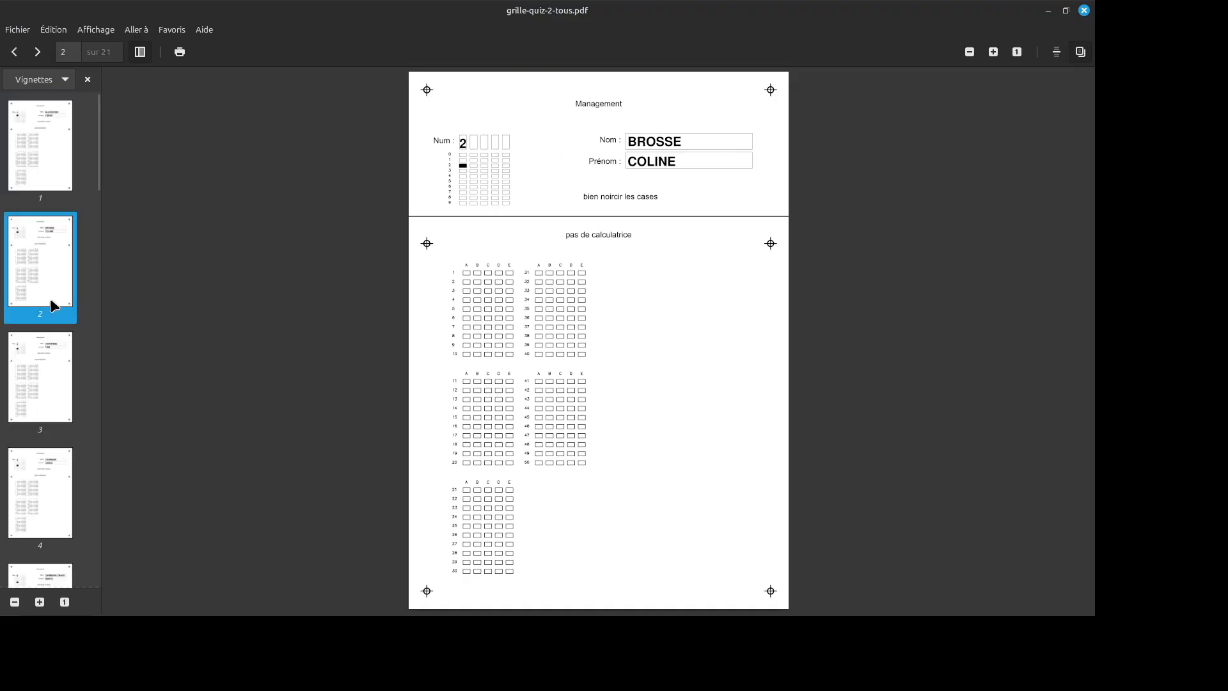
left_click(49, 345)
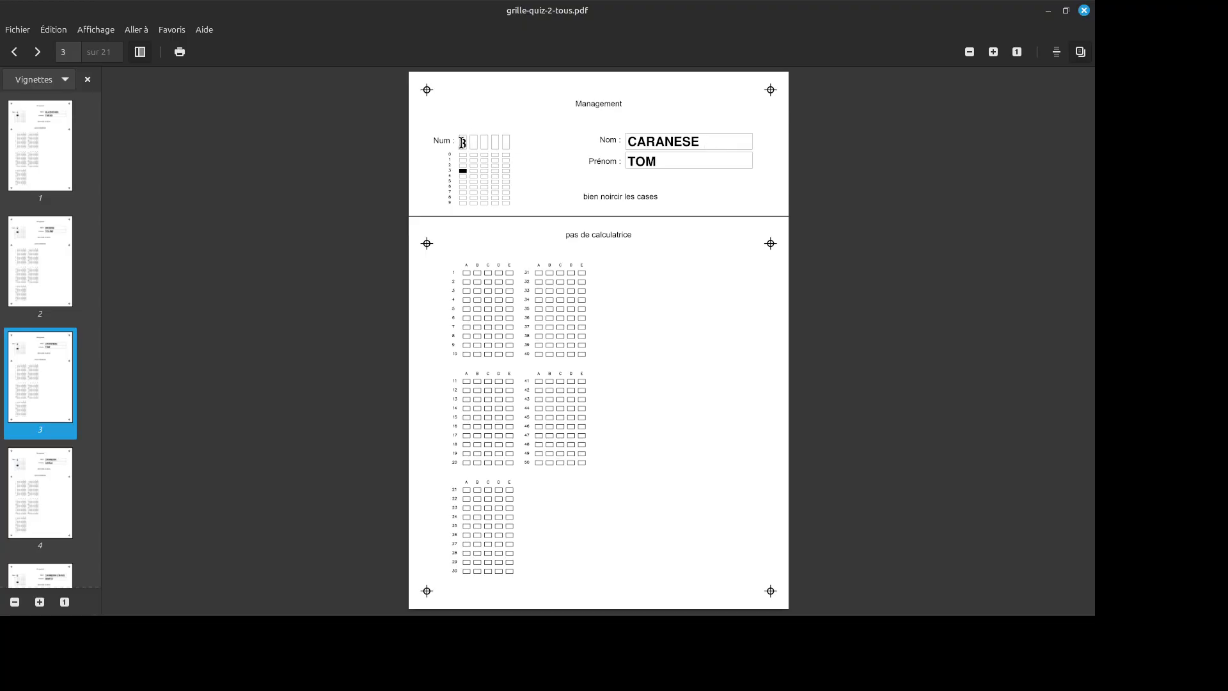
left_click(1084, 11)
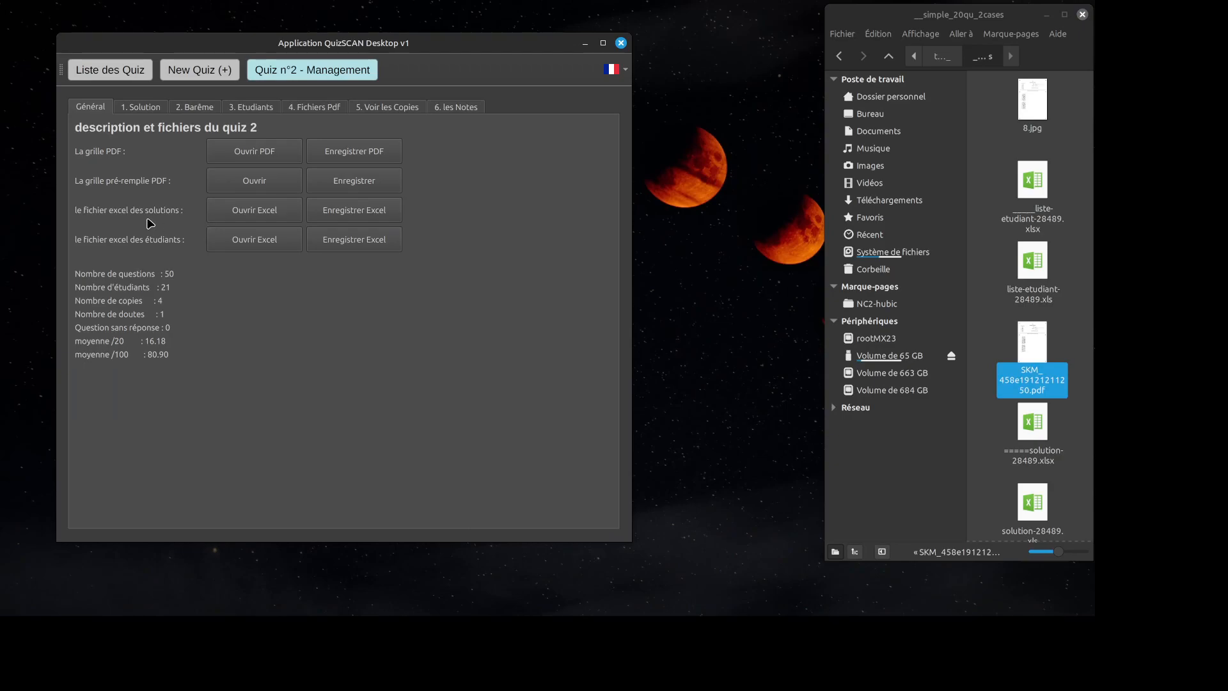
Open and close the Excel solutions file, compare it with the quiz's solution table and return to the general section.
left_click(229, 216)
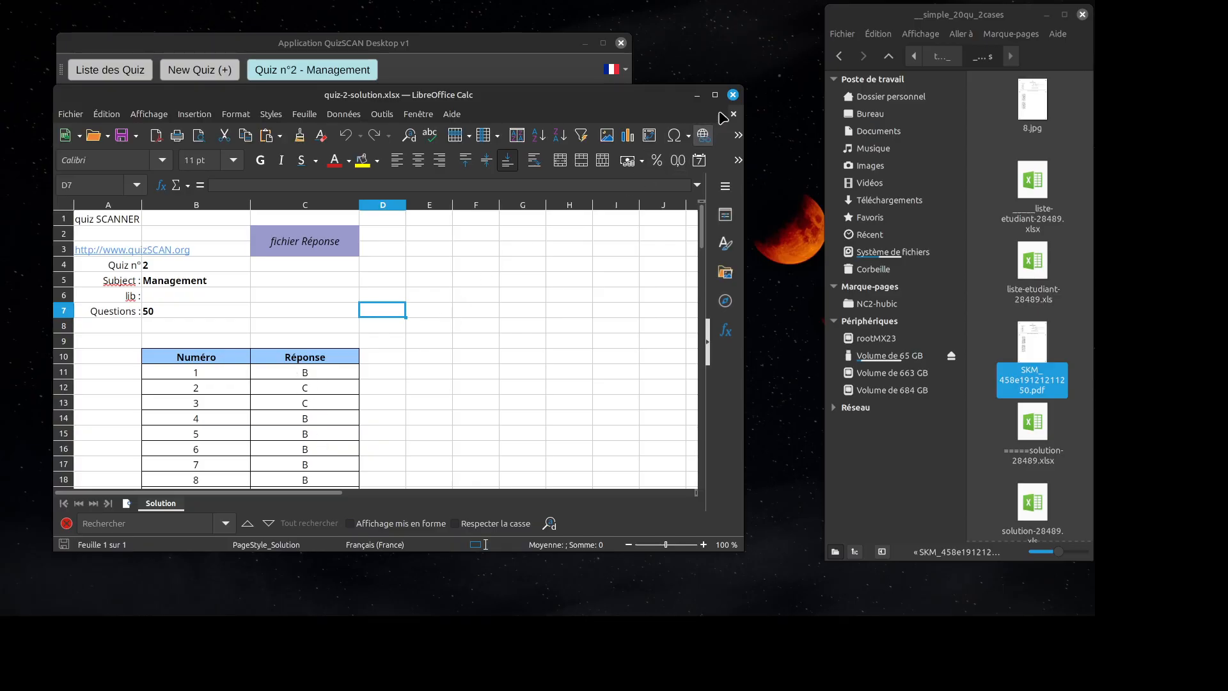
left_click(733, 95)
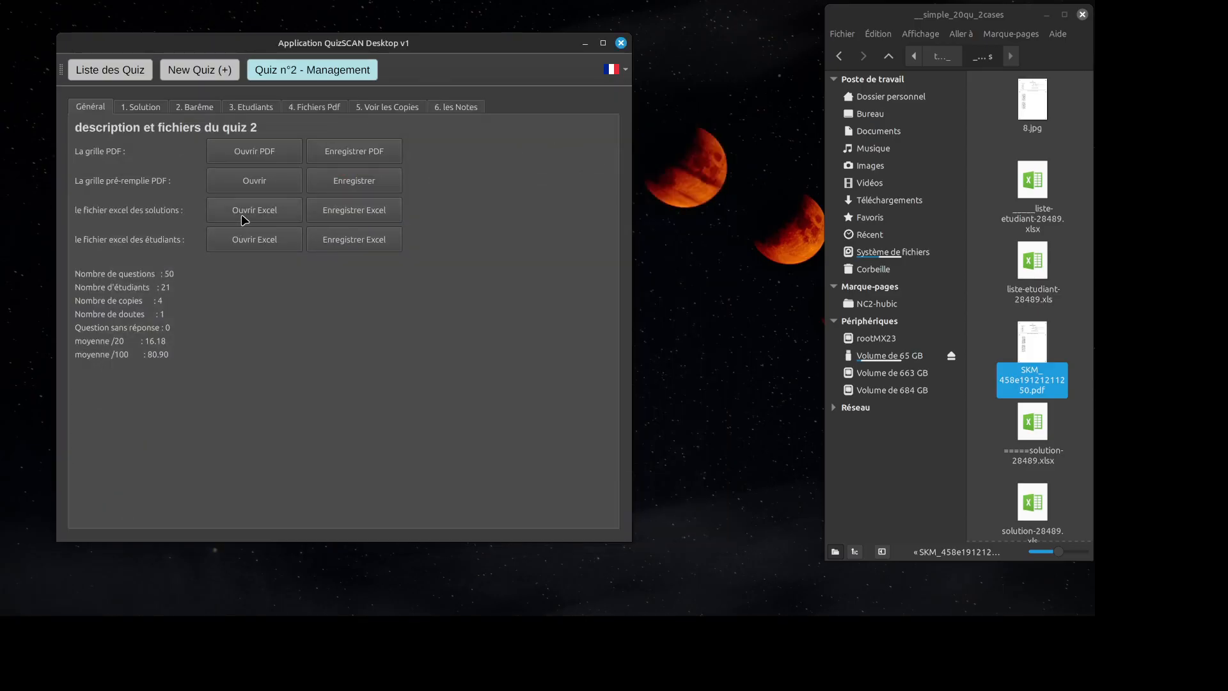
left_click(145, 108)
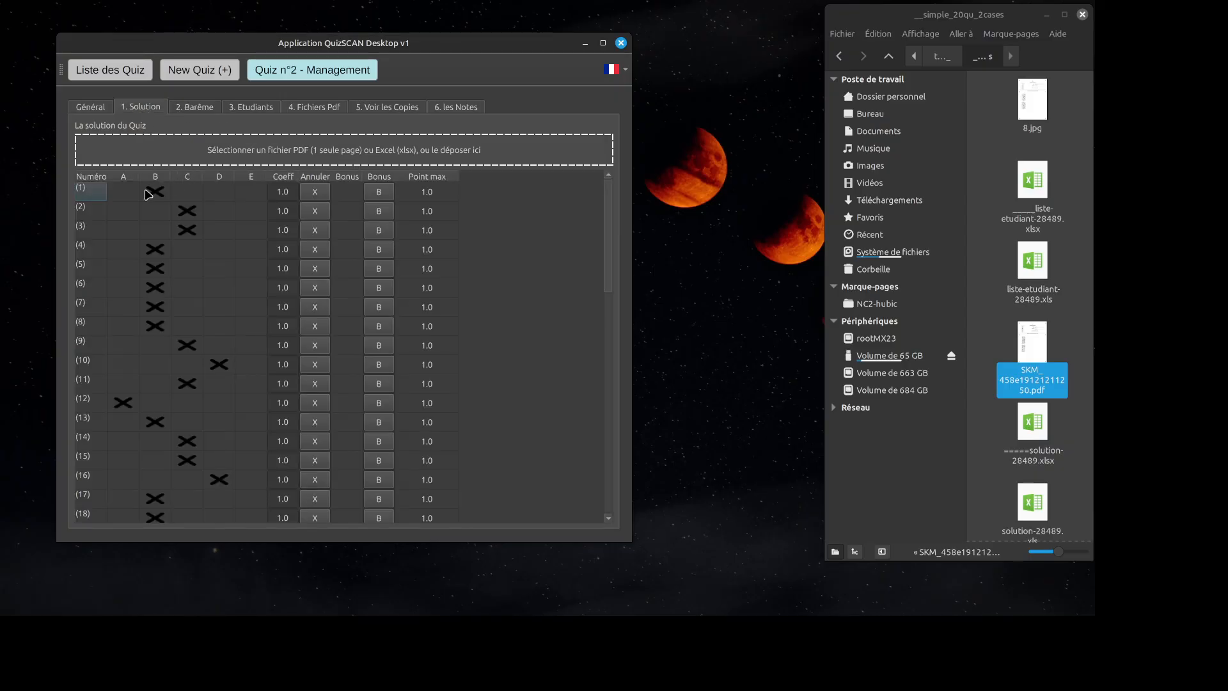
left_click(91, 109)
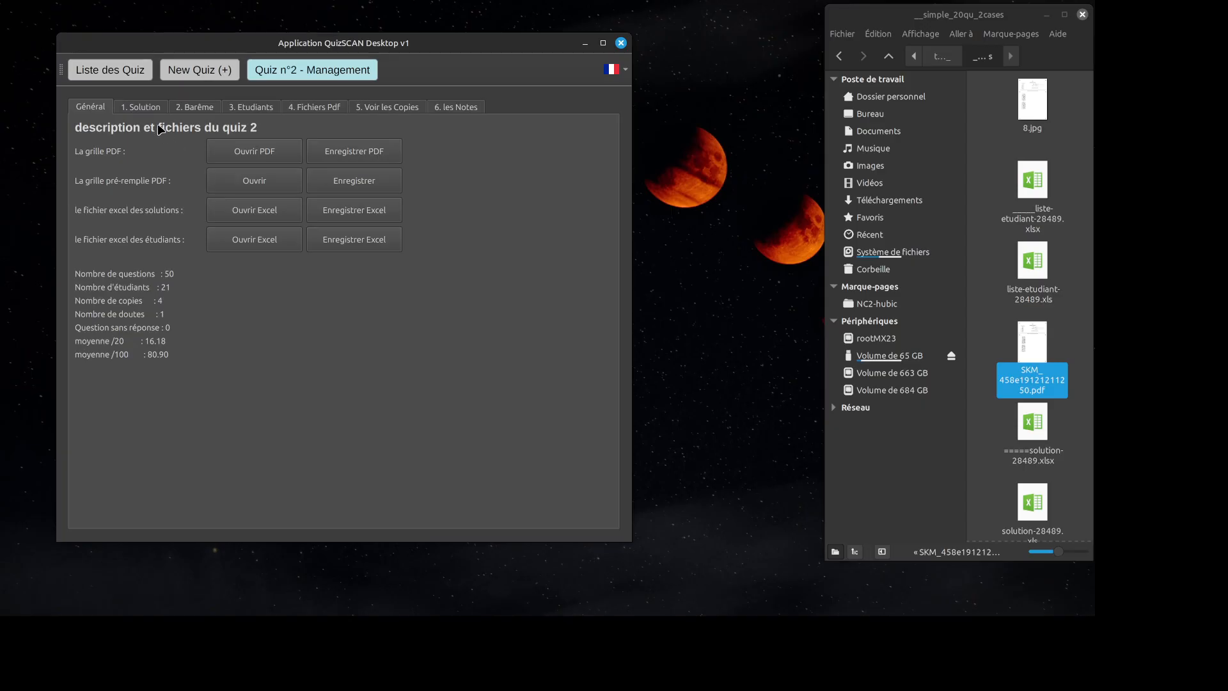
Change question 4's answer to C in the solution table and set it back to B.
left_click(145, 108)
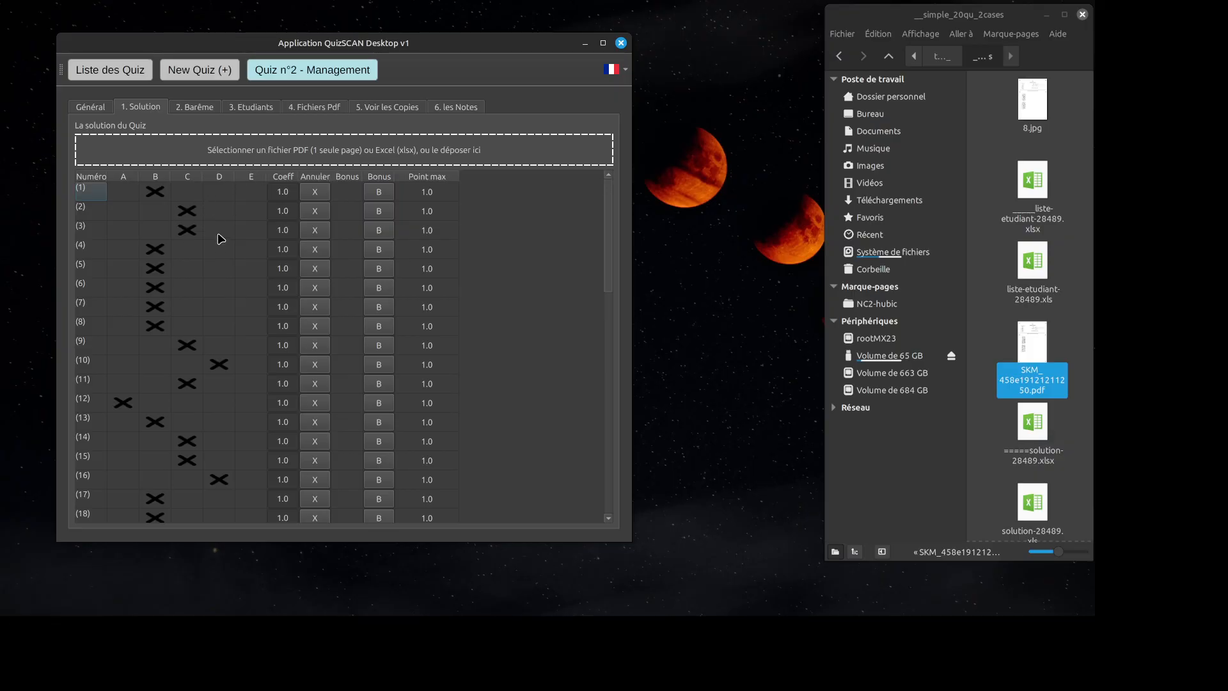
left_click(187, 249)
left_click(158, 253)
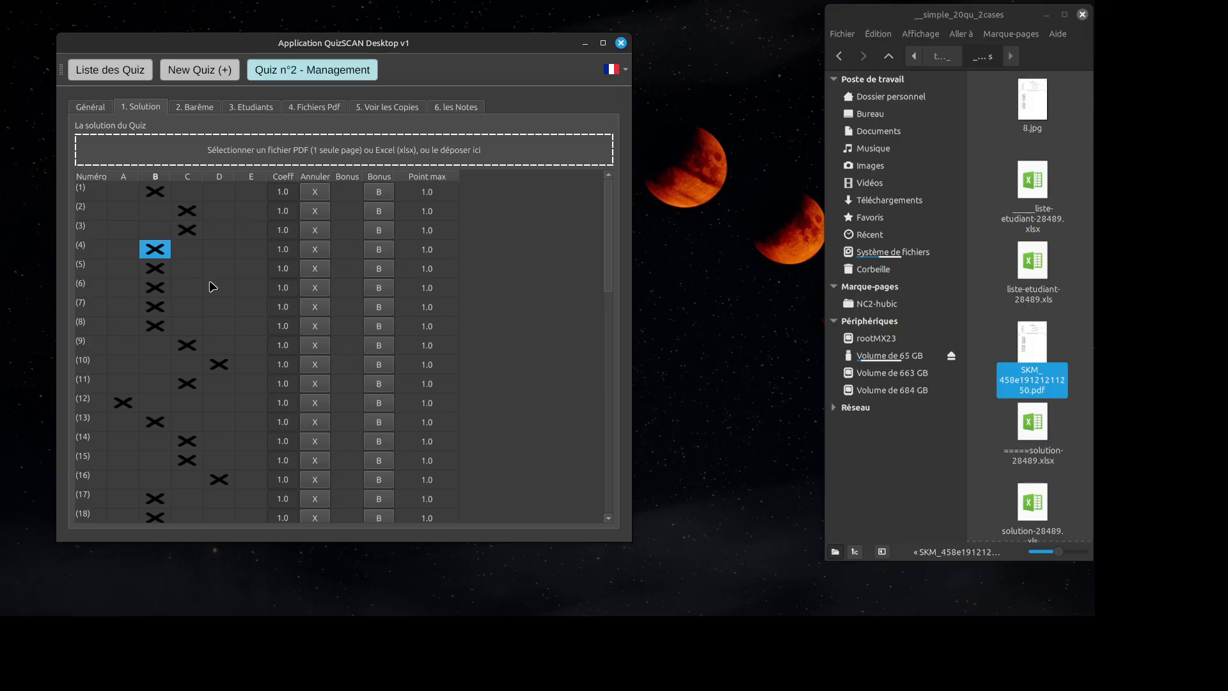
Review the default grading points, the student list, the scanned PDF file and the list of copies.
left_click(196, 106)
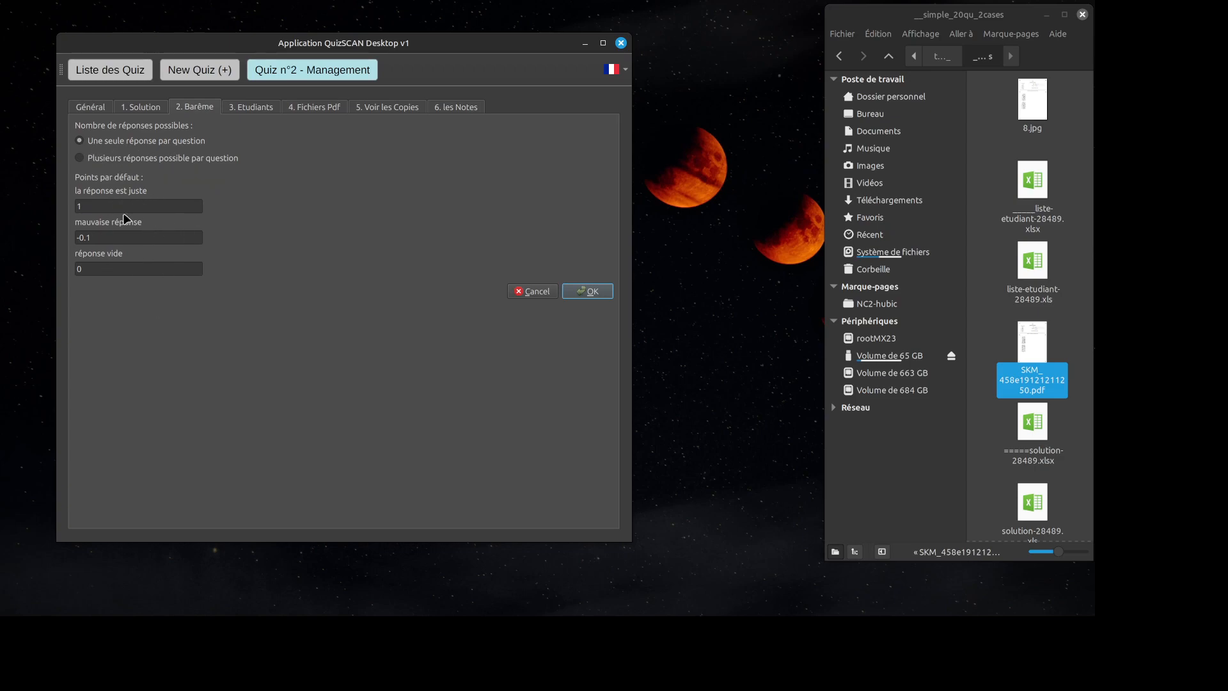
left_click(251, 107)
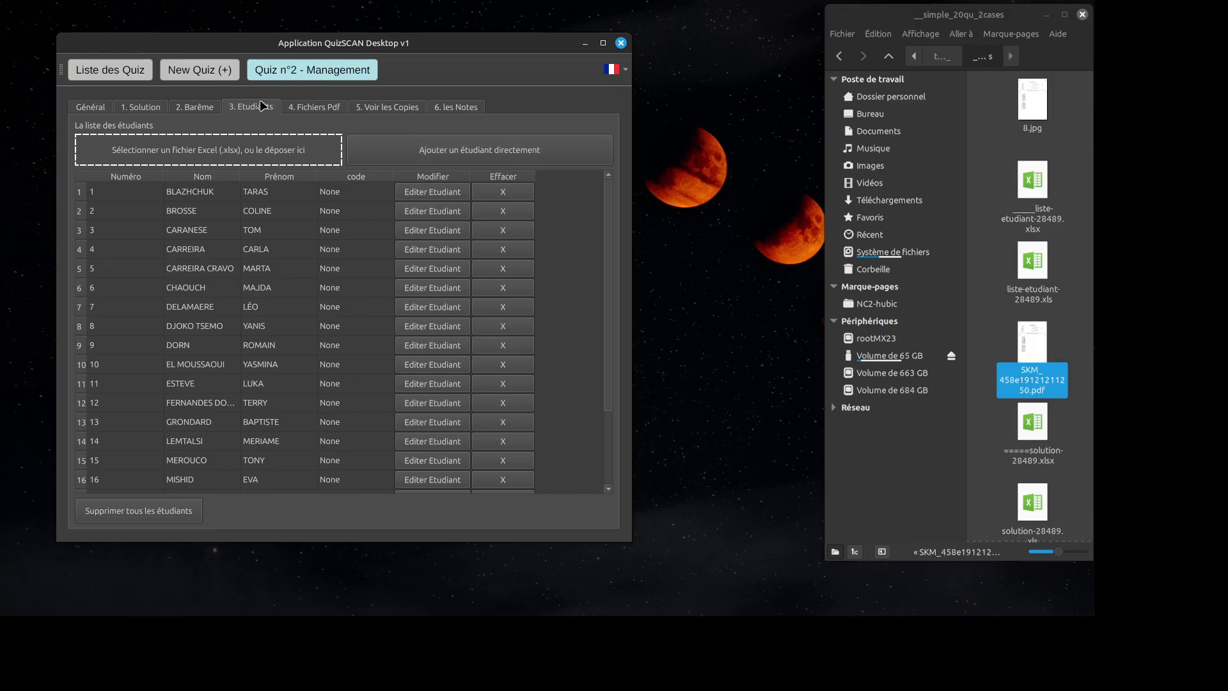
left_click(314, 113)
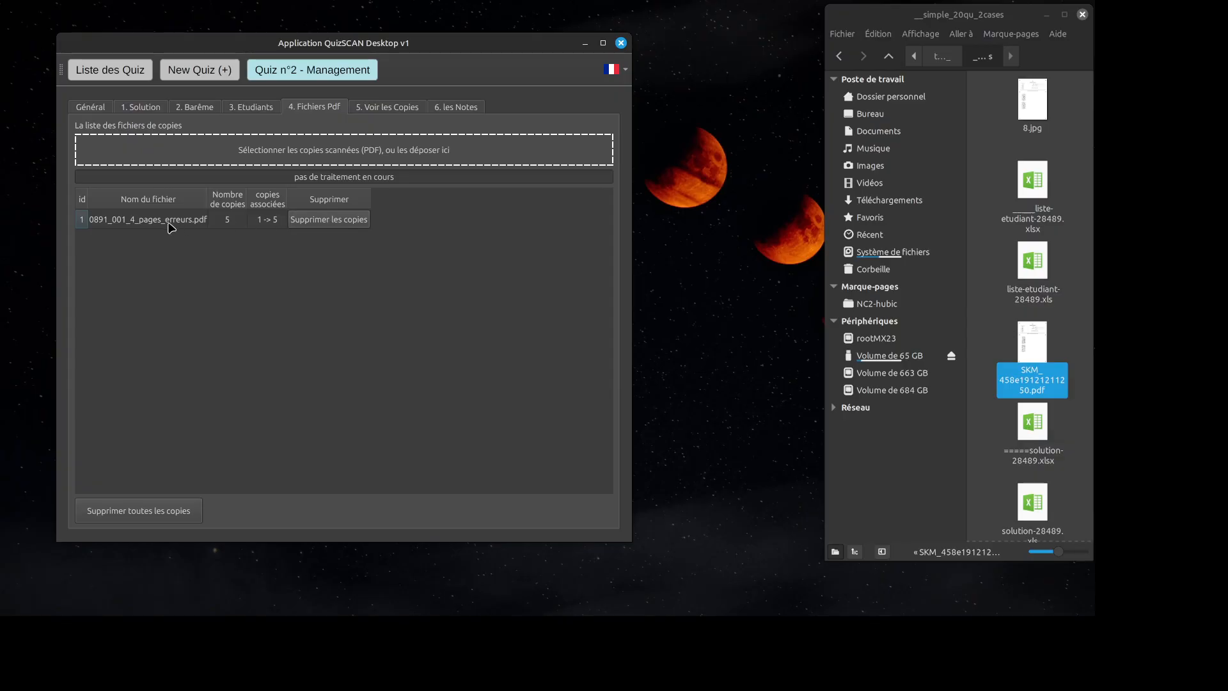
left_click(370, 108)
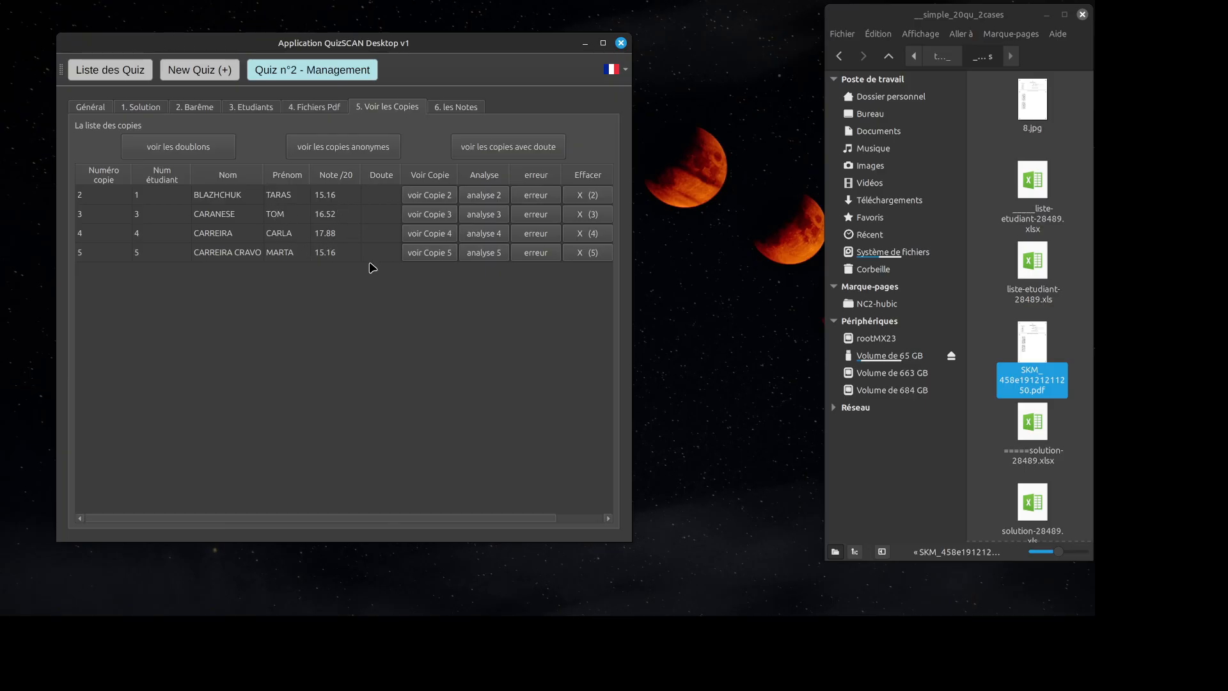
left_click(319, 107)
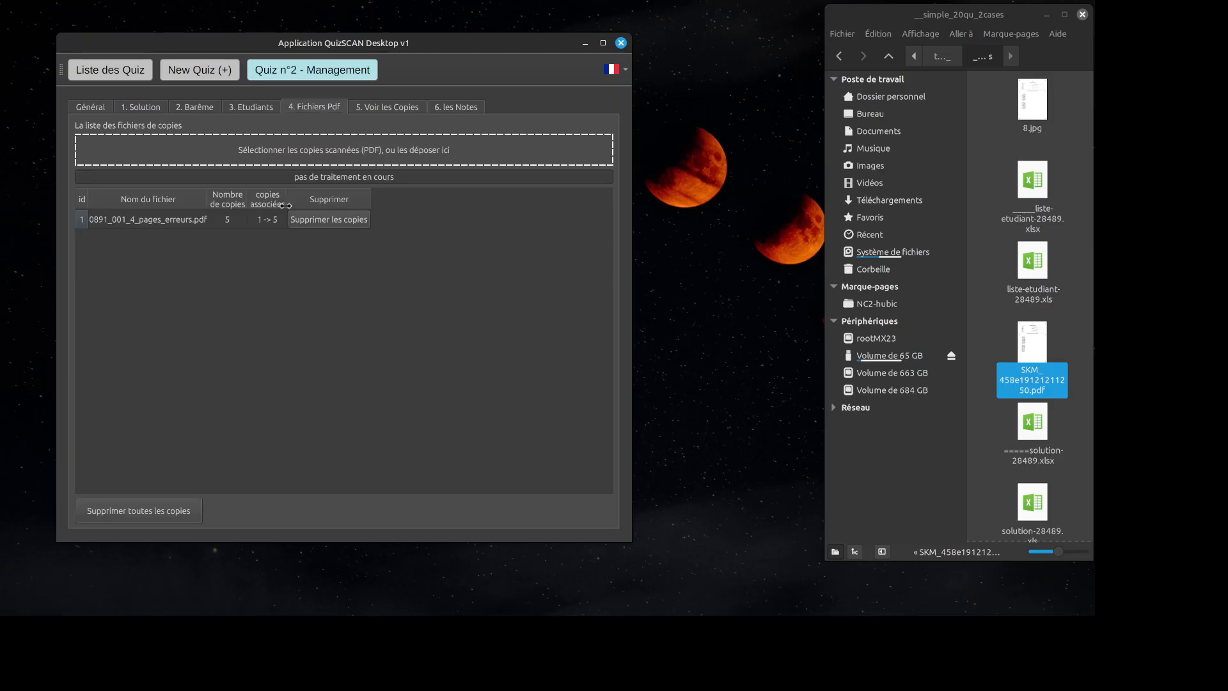
left_click(388, 108)
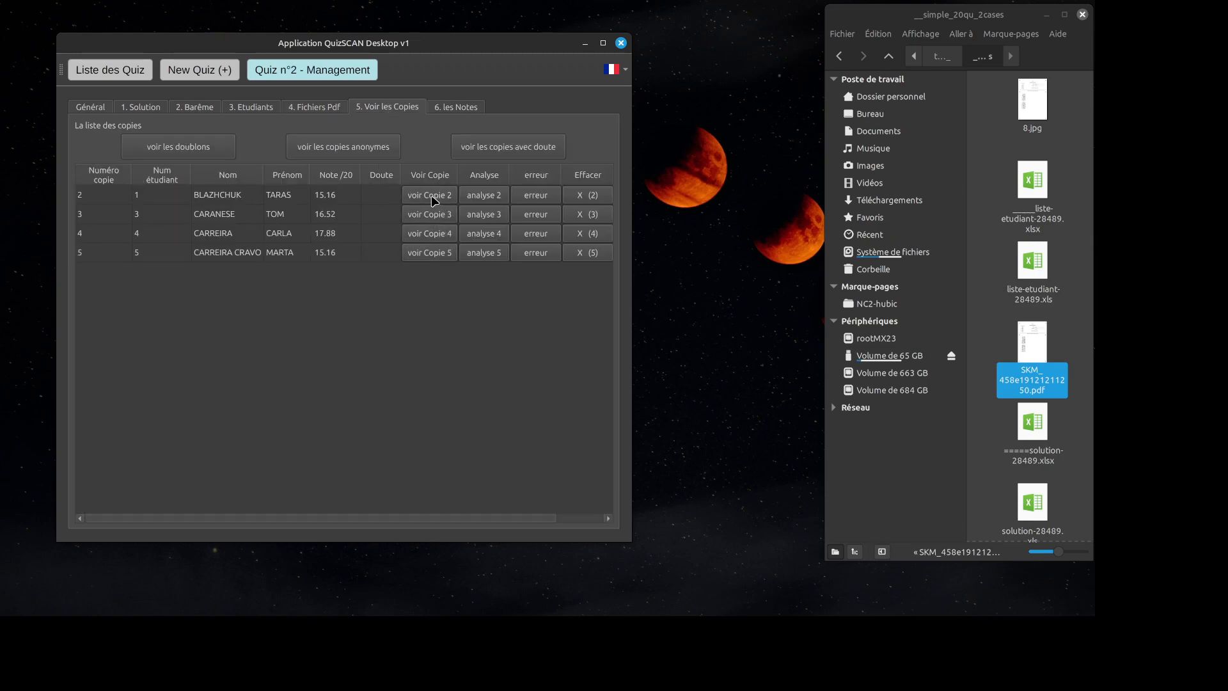
Sort the list of copies by the Nom column.
left_click(222, 176)
left_click(222, 177)
left_click(222, 177)
Open copy 2, place its window beside the list of copies and enlarge its height.
left_click(410, 198)
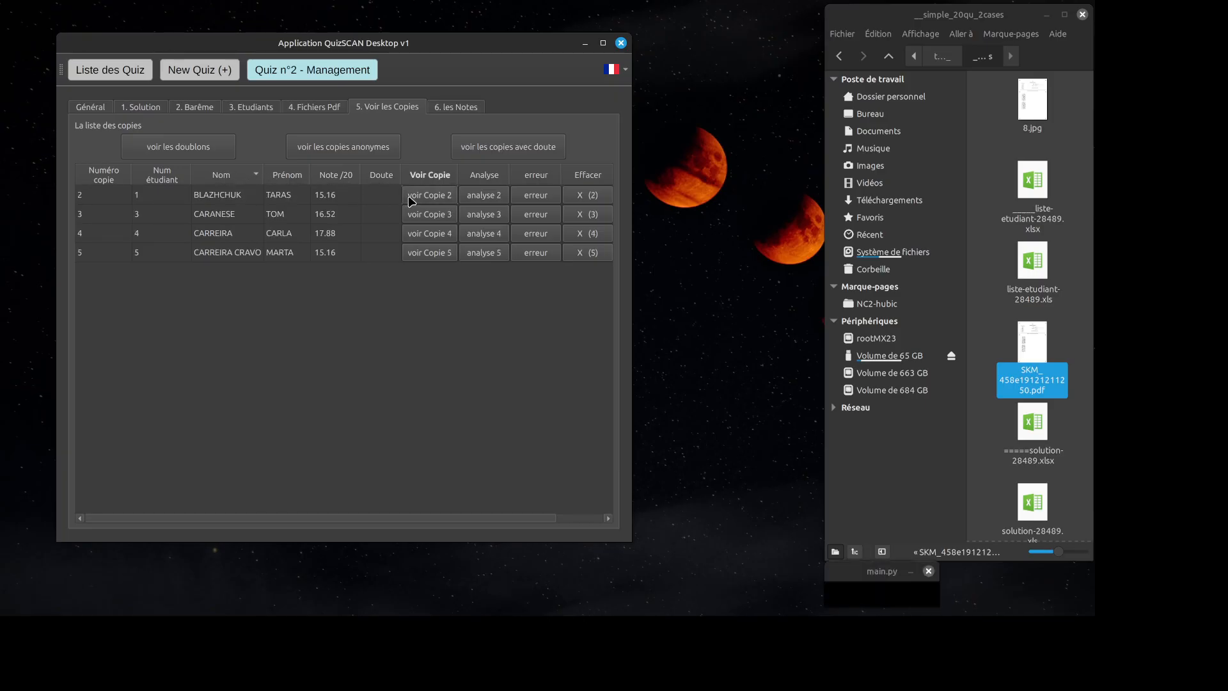
left_click_drag(425, 134, 810, 20)
left_click_drag(800, 356, 800, 578)
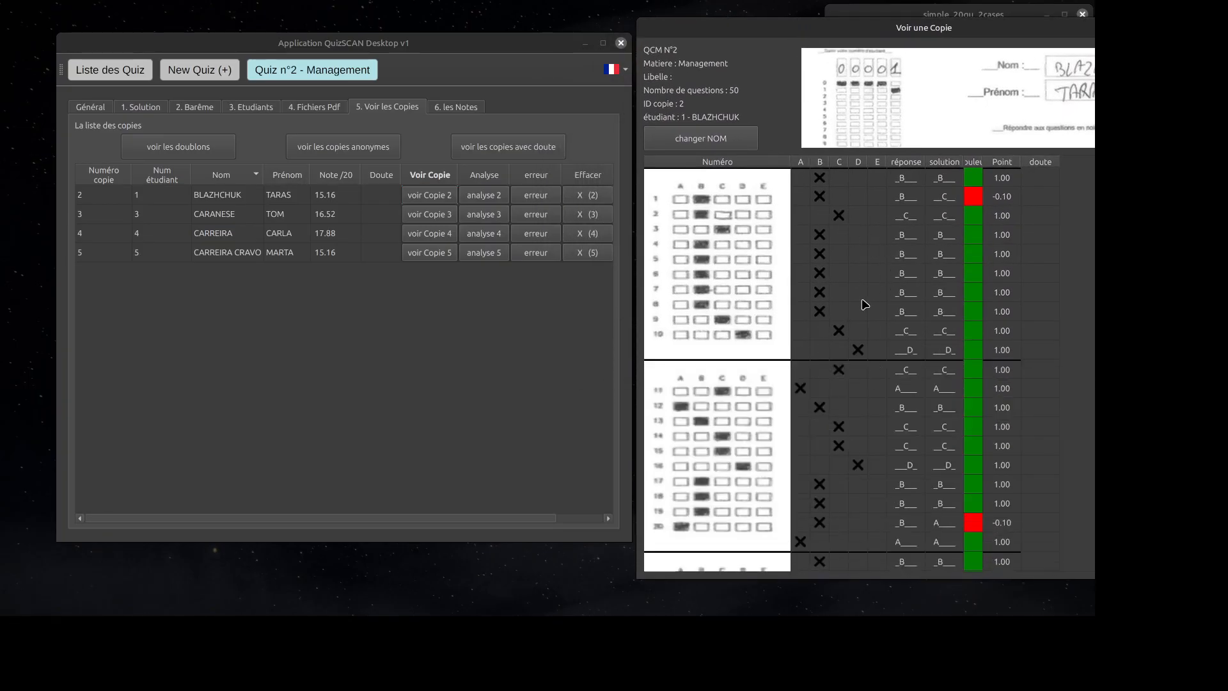
Switch question 3's answer in copy 2 back and forth between B and C, ending on C.
left_click(825, 217)
left_click(835, 219)
left_click(825, 218)
left_click(839, 218)
left_click(819, 215)
left_click(839, 216)
View copies 4 and 5, return to copy 4 and move its window fully into view.
left_click(428, 233)
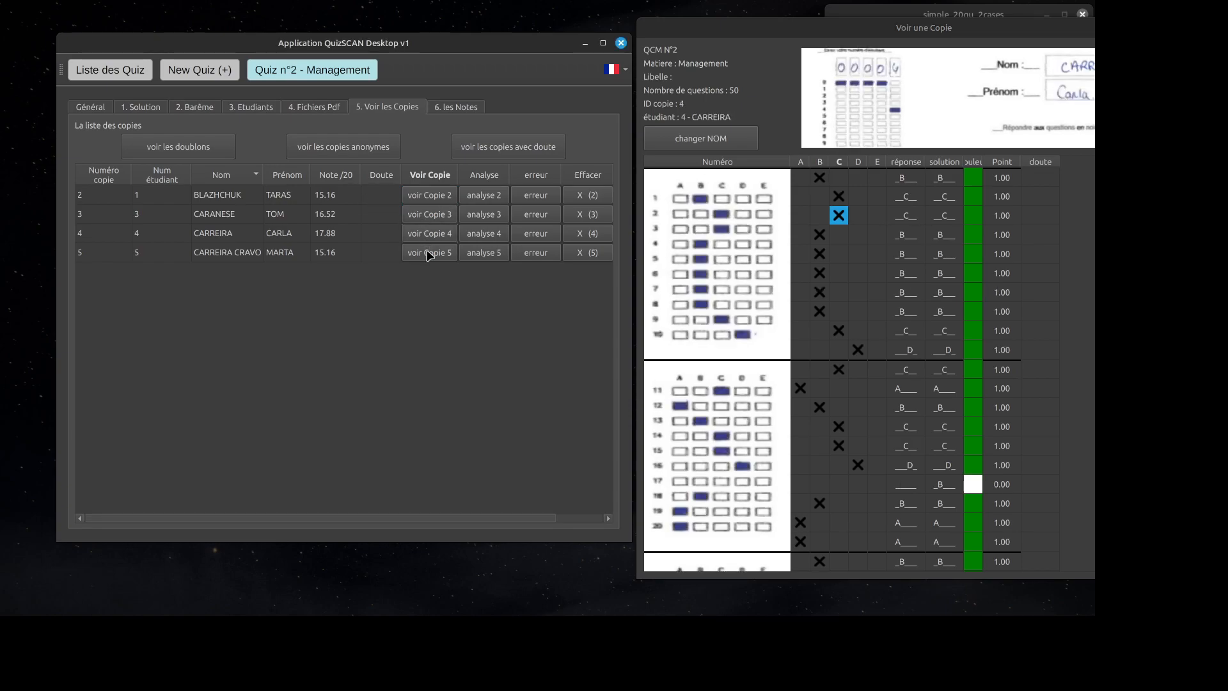
left_click(428, 253)
left_click(423, 234)
left_click_drag(1016, 28, 798, 78)
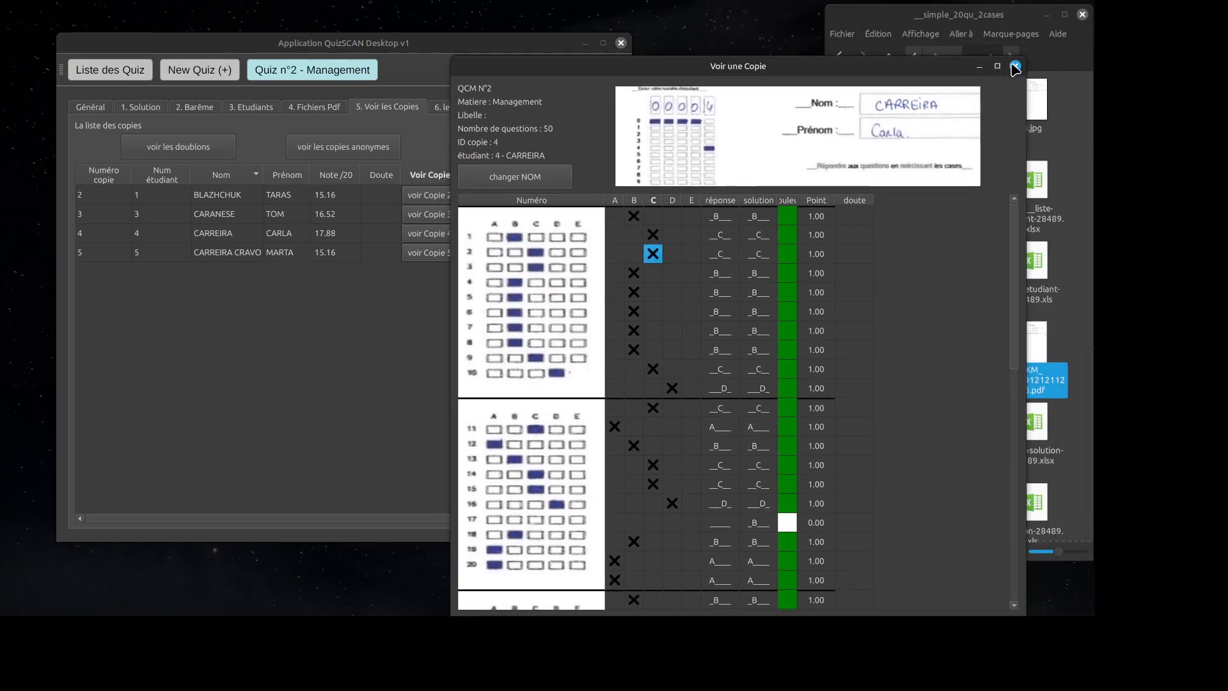
Close copy 4, then generate the quiz's grade spreadsheet without absent students and close it after viewing.
left_click(1016, 66)
left_click(456, 108)
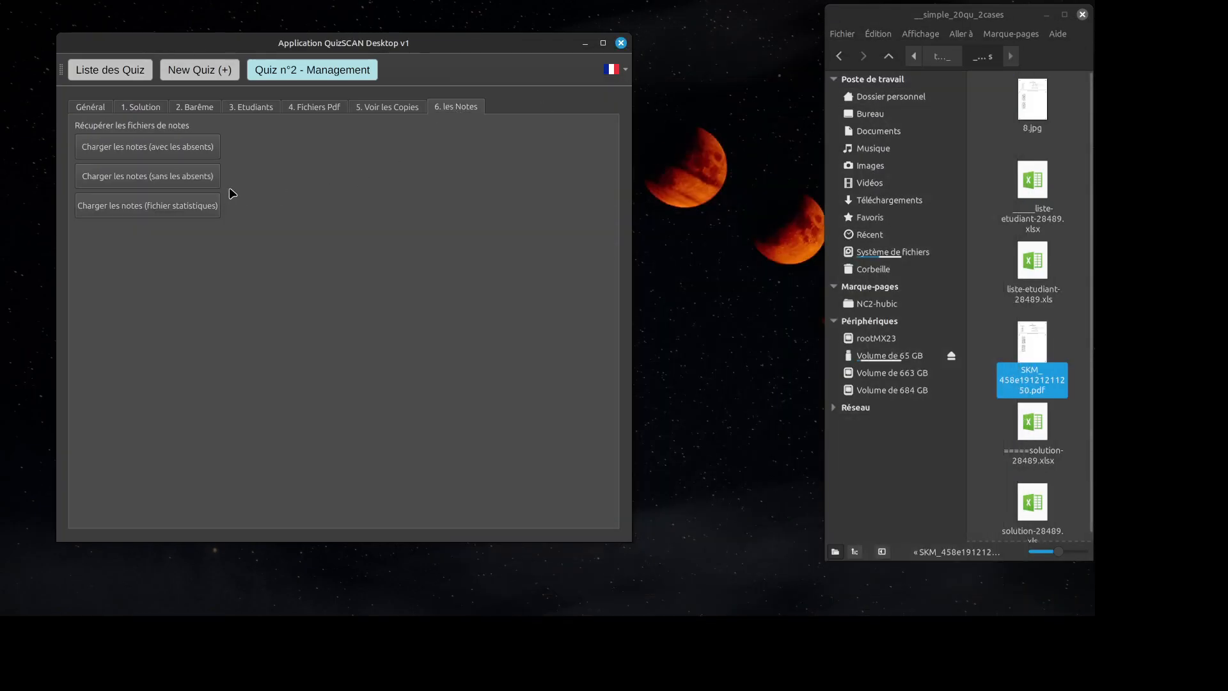
left_click(179, 183)
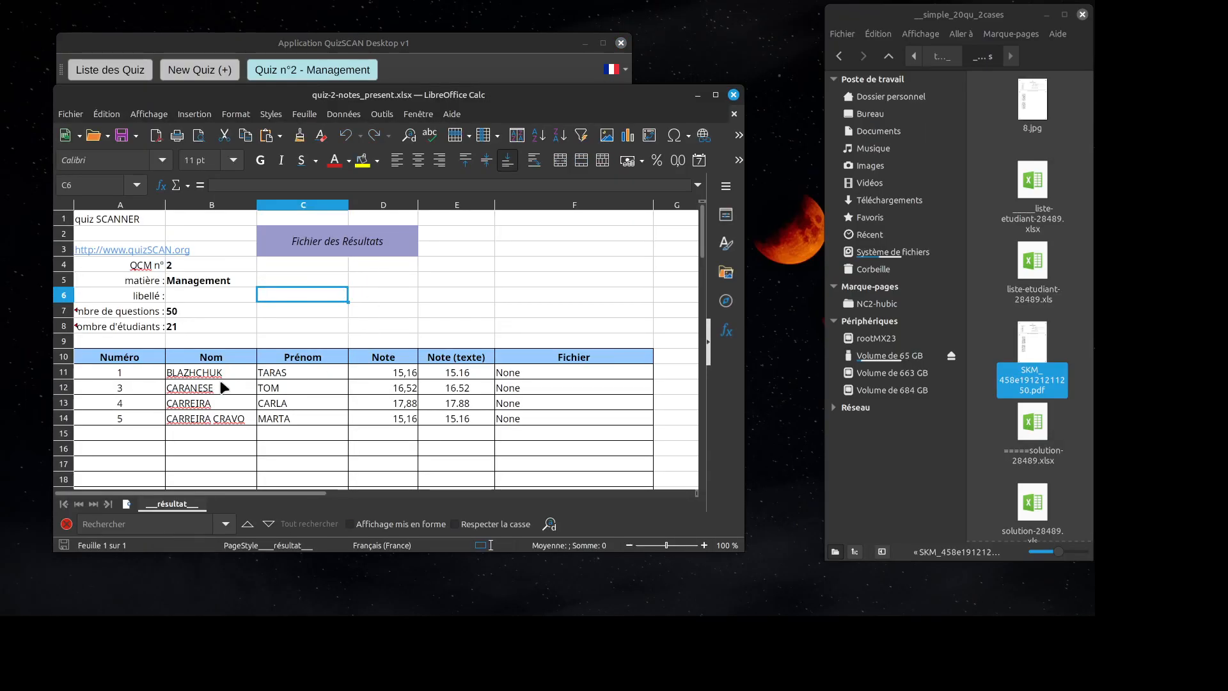
left_click(733, 95)
Generate the grade spreadsheet including absent students, look through its full student list and close it.
left_click(165, 147)
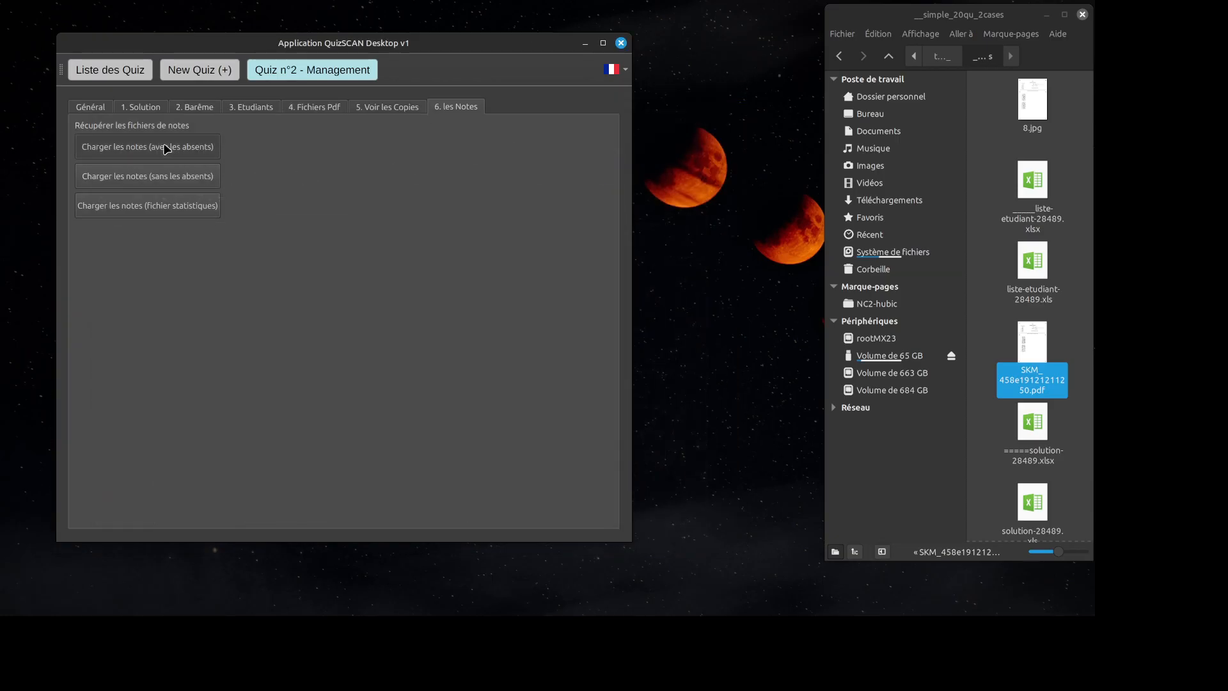
scroll(354, 328, "down", 1)
scroll(358, 334, "down", 4)
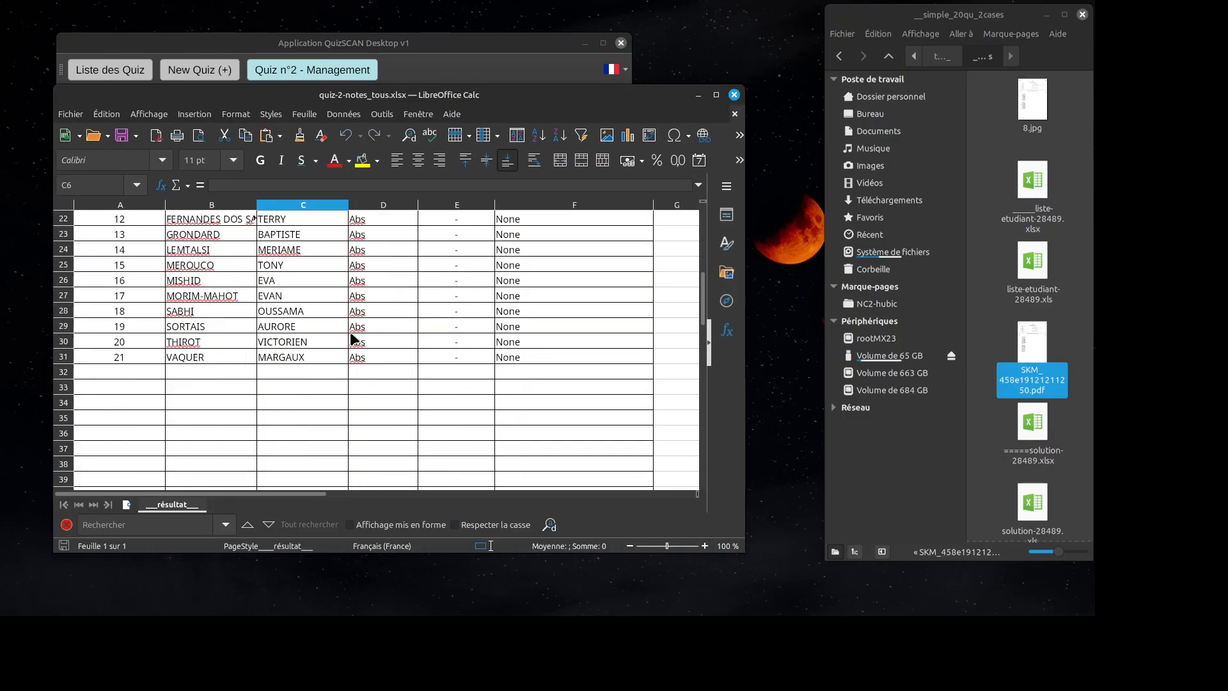
scroll(351, 334, "up", 7)
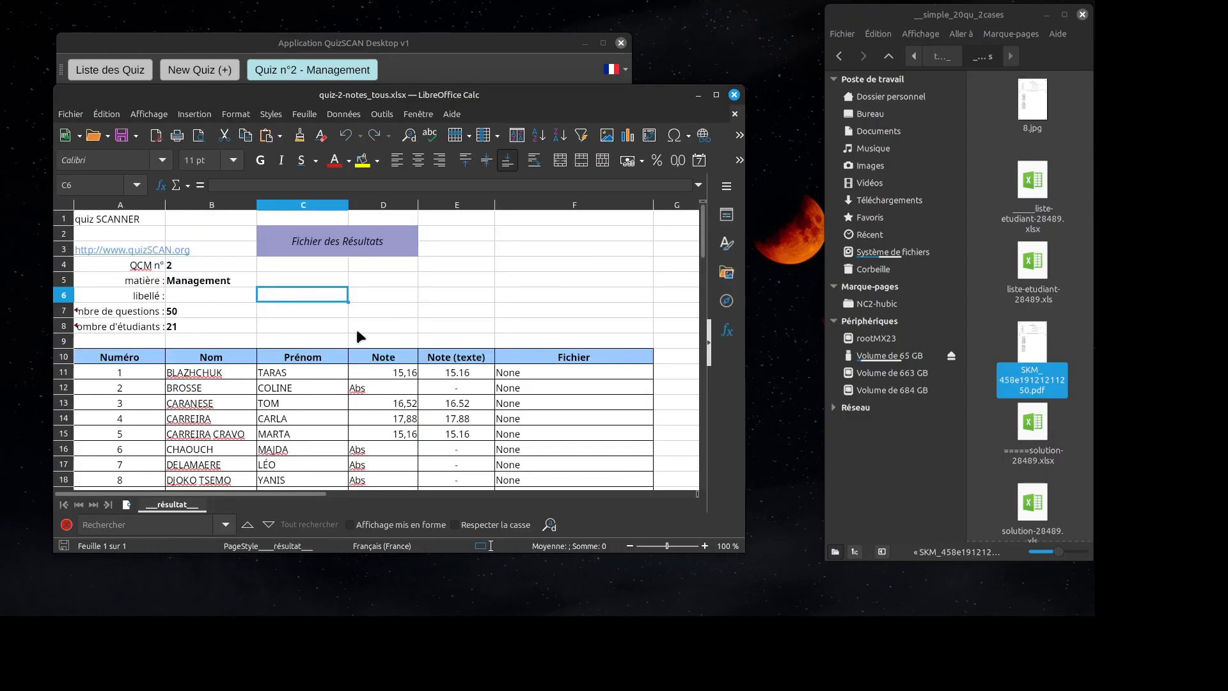
left_click(734, 96)
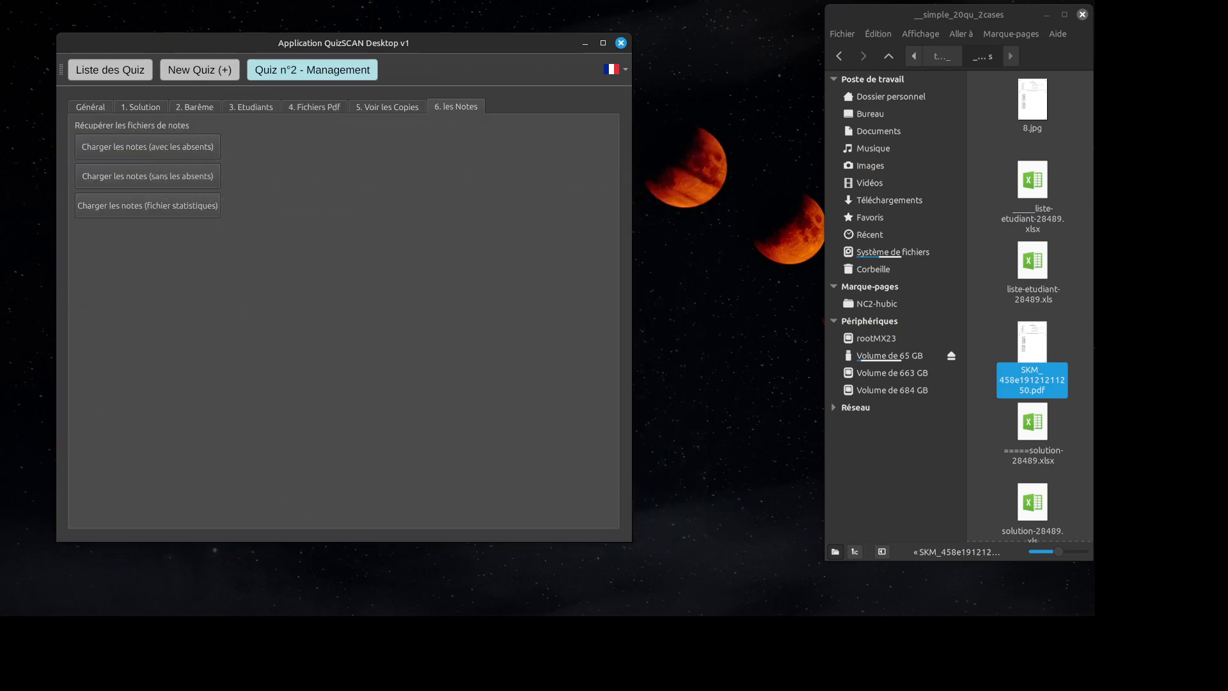